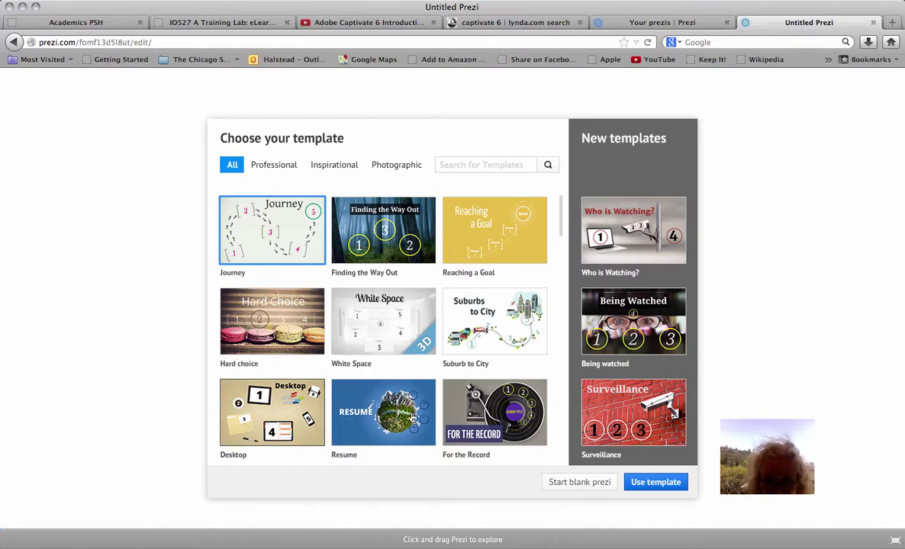
# - Start the new prezi from the Hard choice template
pyautogui.click(297, 326)
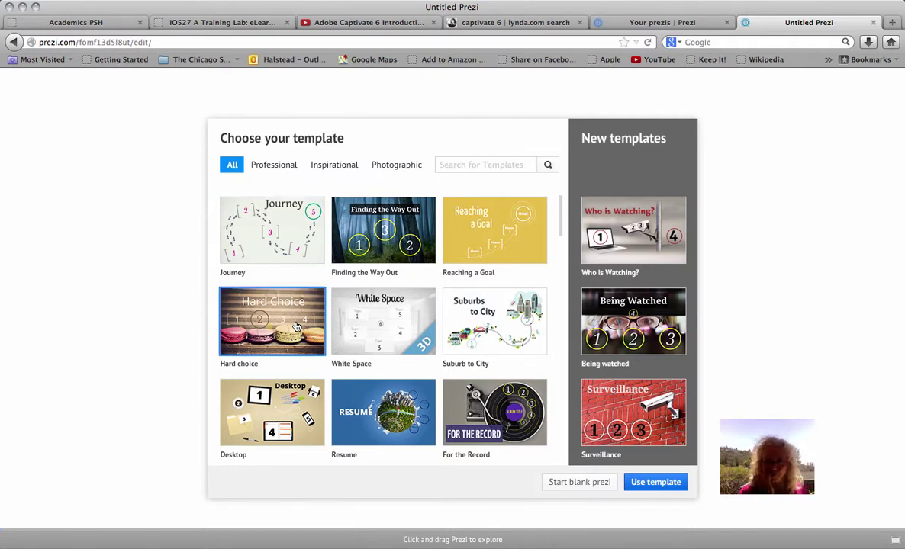
pyautogui.click(650, 484)
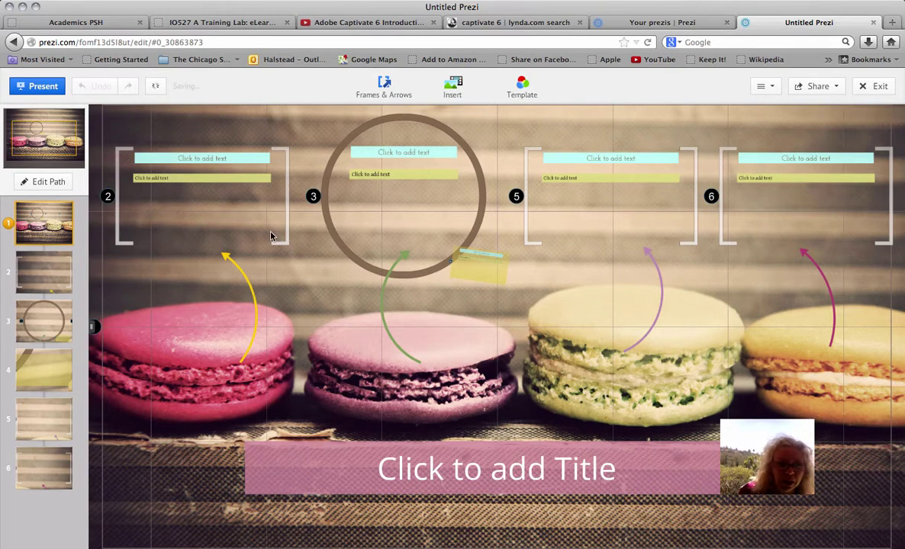
# - Fill the second path frame's subtitle with "Click here to add text!" and its body with "We also clicked here!"
pyautogui.click(220, 160)
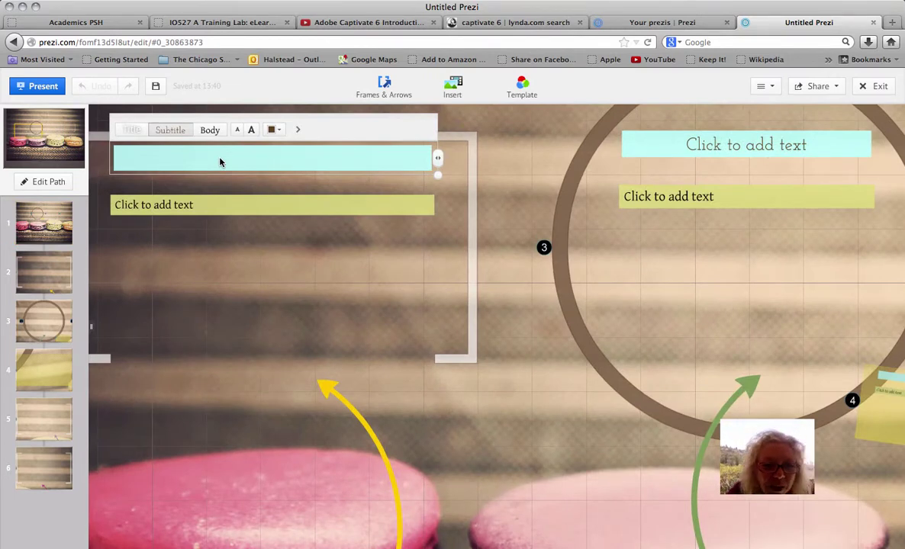
pyautogui.write('Click here ')
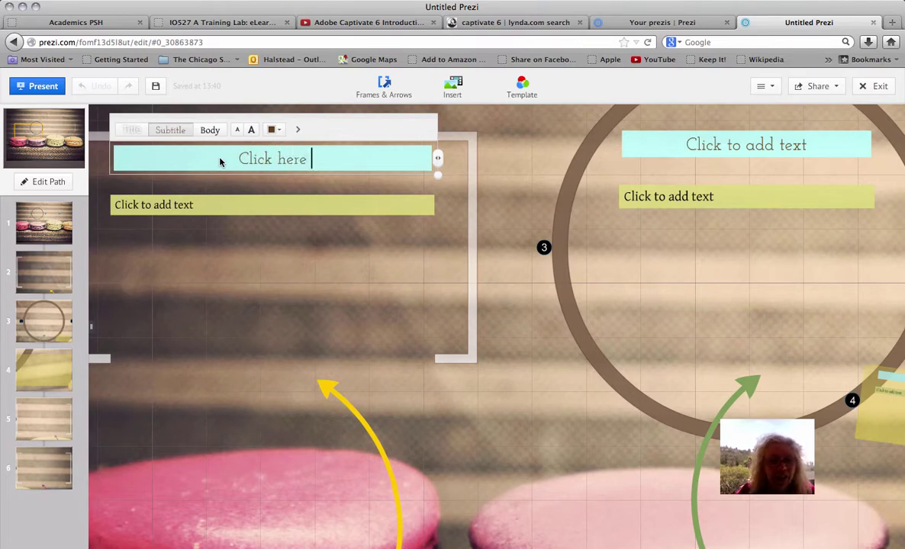
pyautogui.write('to add text')
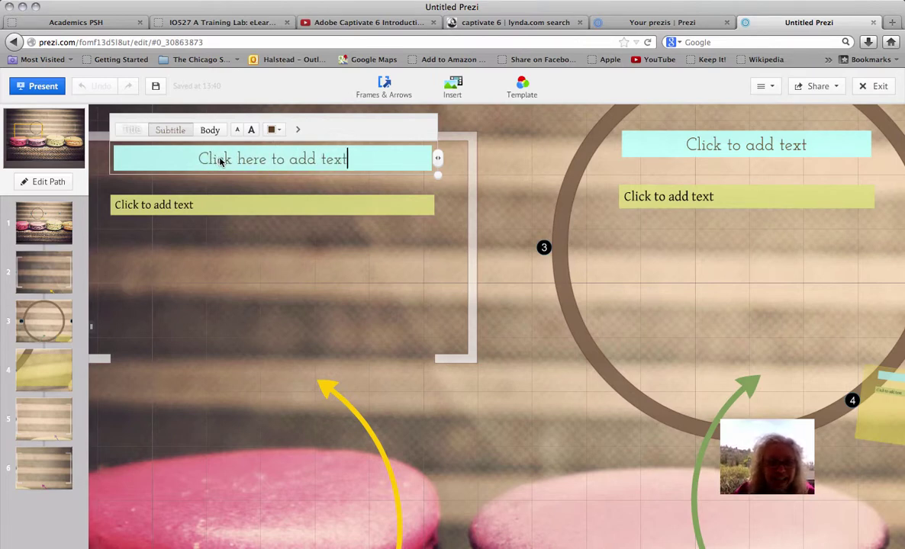
pyautogui.write('!')
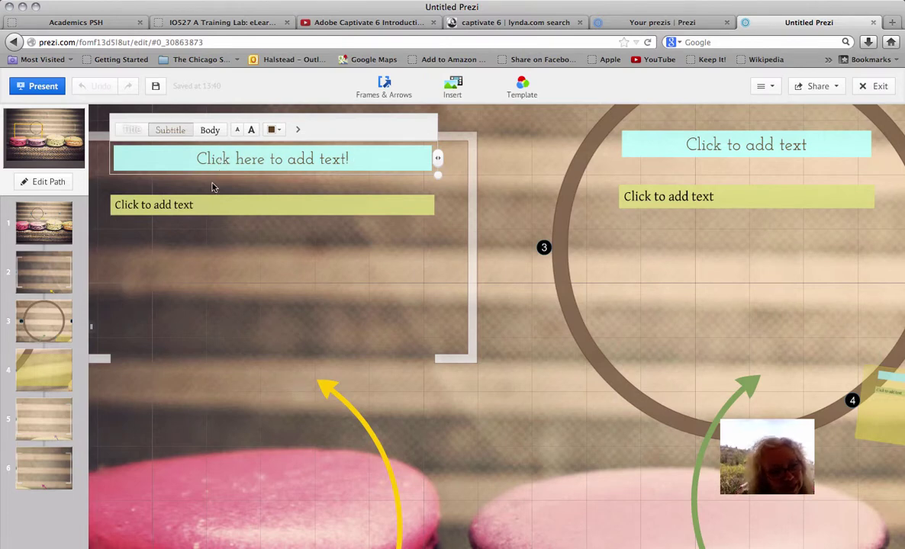
pyautogui.click(204, 207)
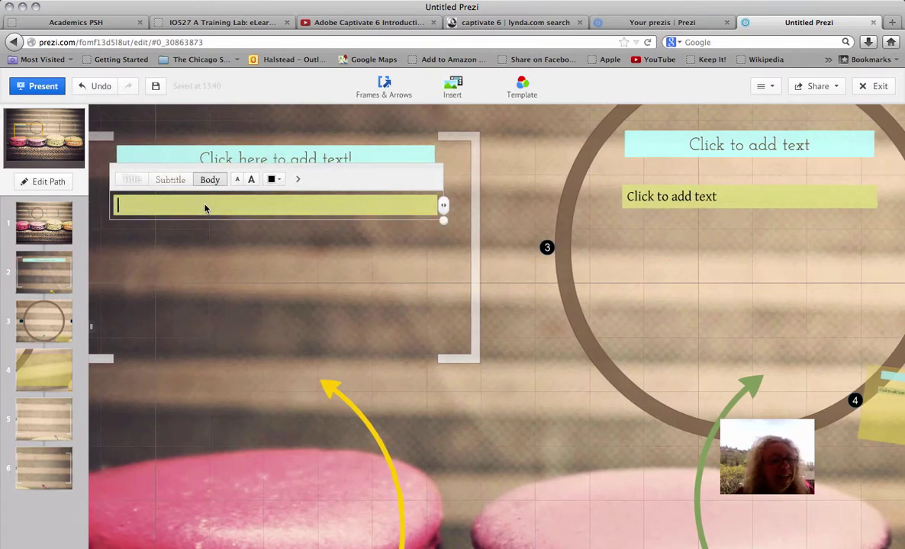
pyautogui.write('We al')
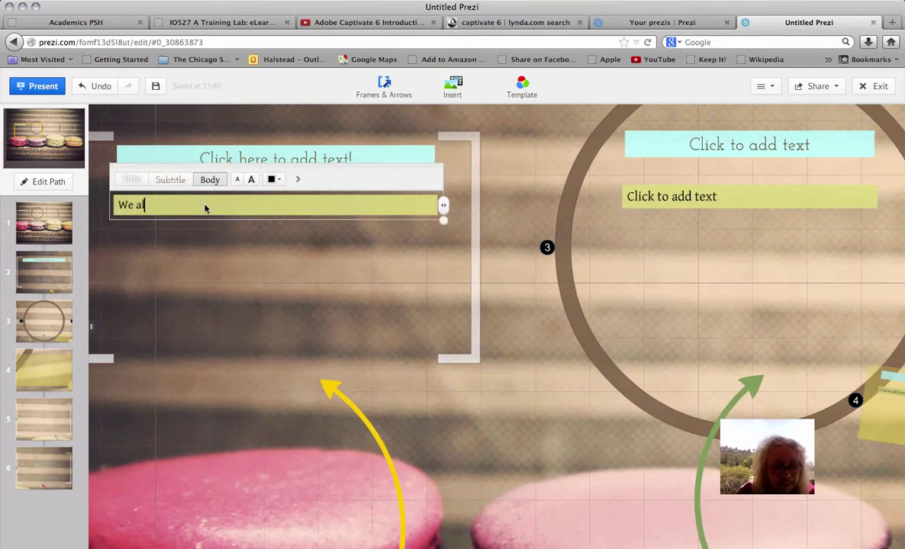
pyautogui.write('so clic')
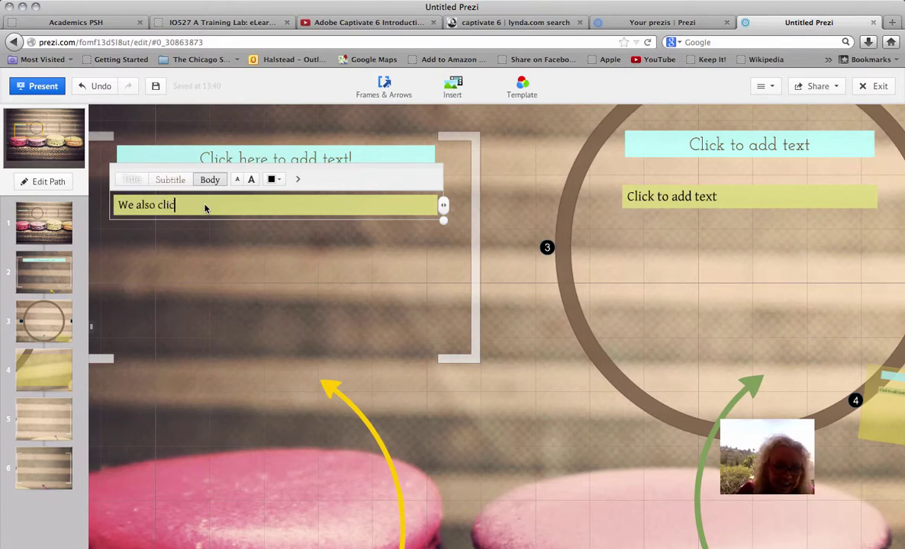
pyautogui.write('ked here!')
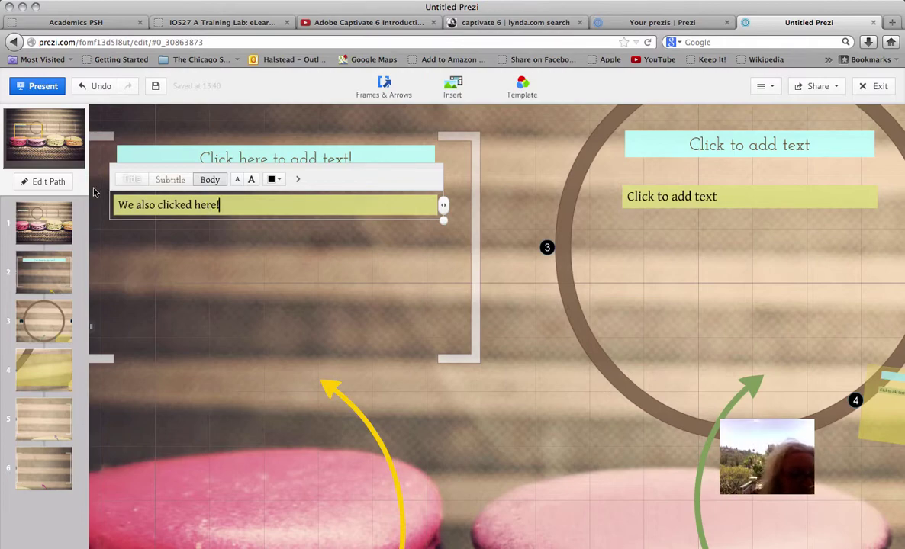
# - Return to the overview frame and set the presentation's title to "Which one do you want?"
pyautogui.click(55, 221)
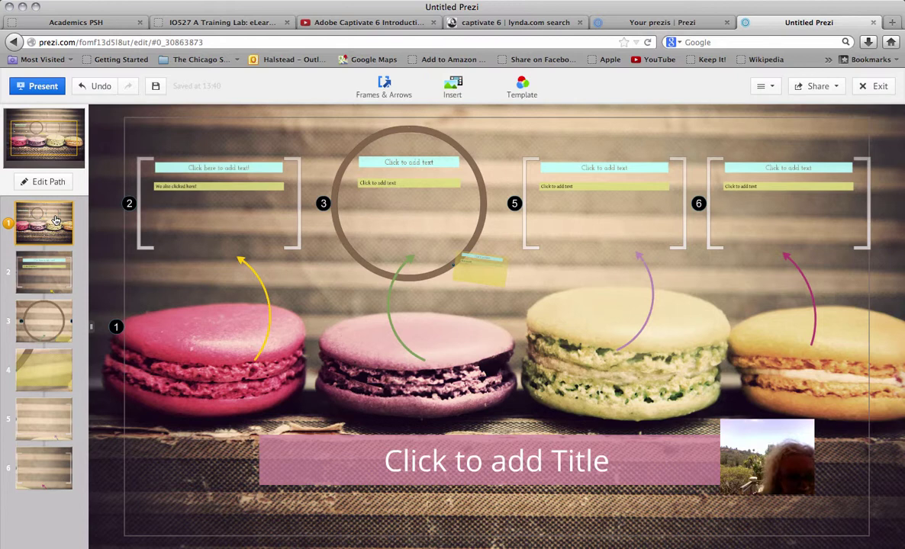
pyautogui.click(489, 468)
pyautogui.write('Which ')
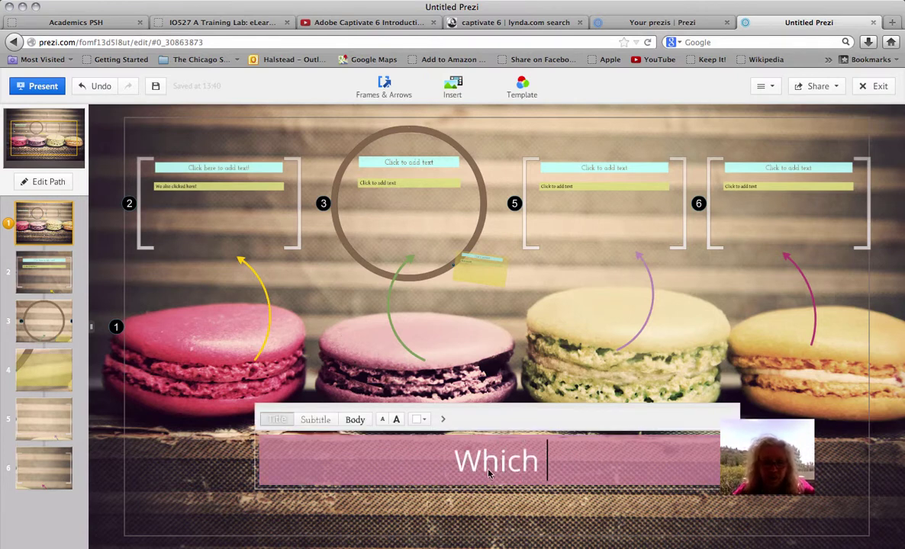
pyautogui.write('one do you ')
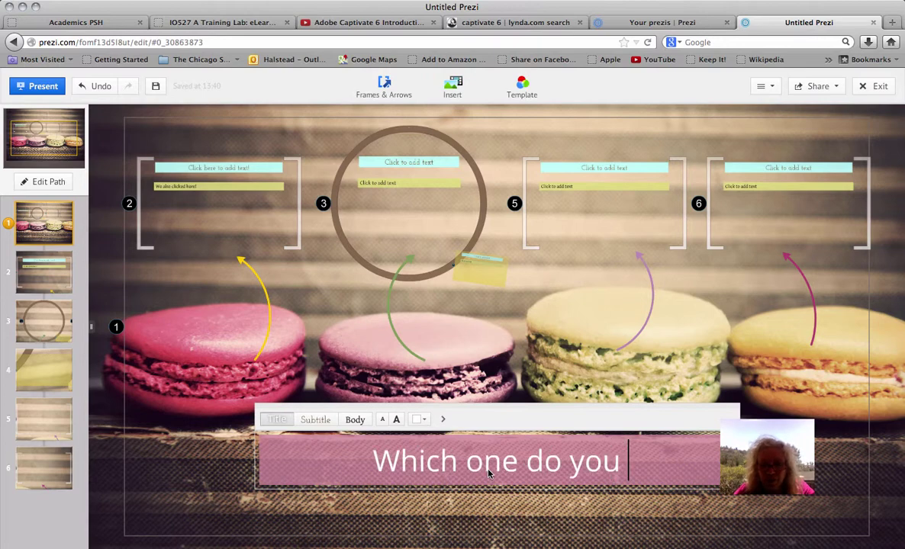
pyautogui.write('want?')
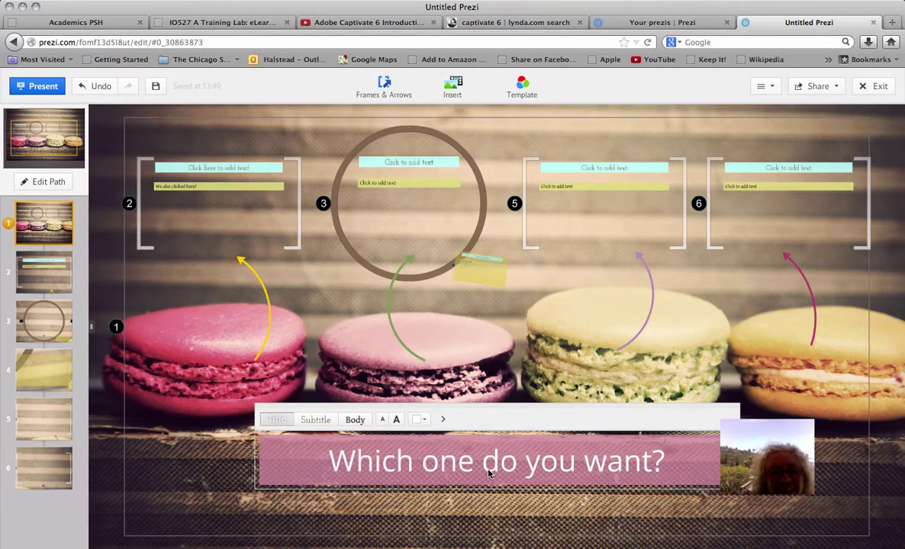
# - Go to the circular third path frame and begin inserting a YouTube video there
pyautogui.click(47, 264)
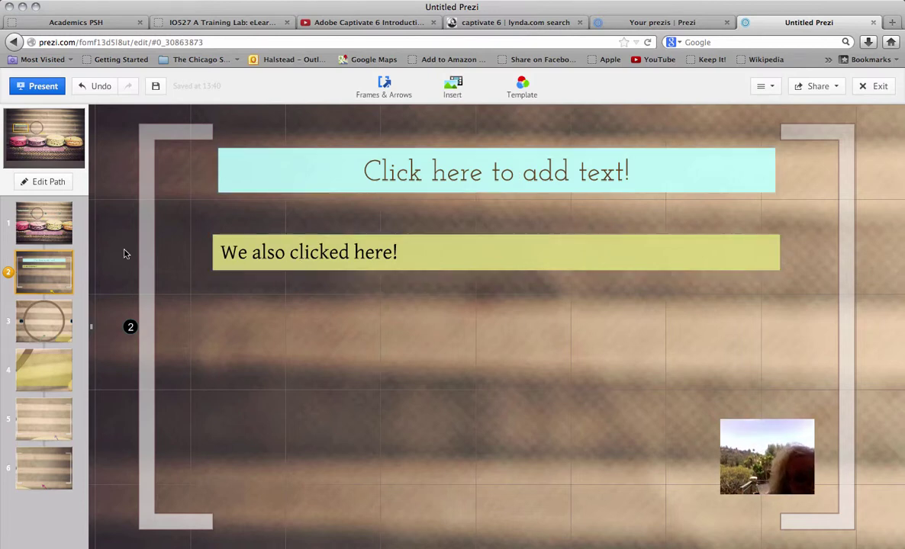
pyautogui.click(47, 324)
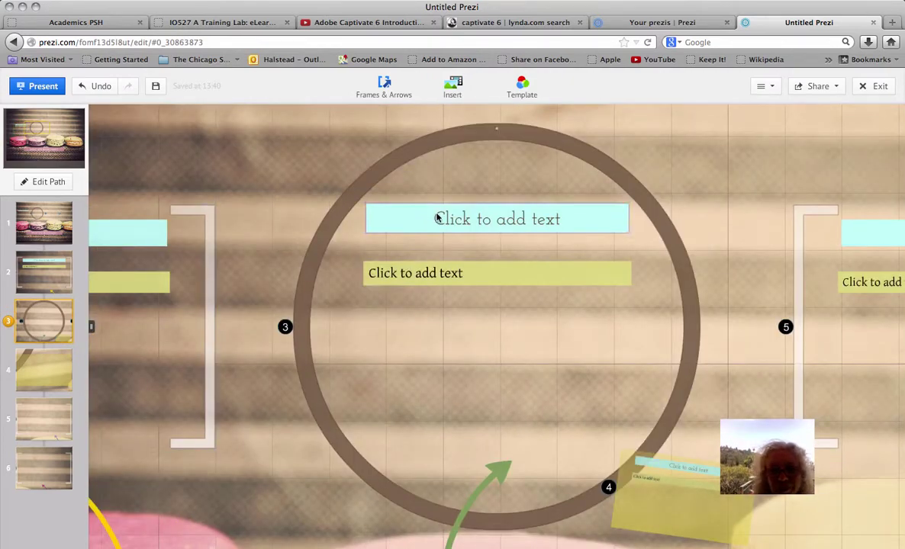
pyautogui.click(455, 88)
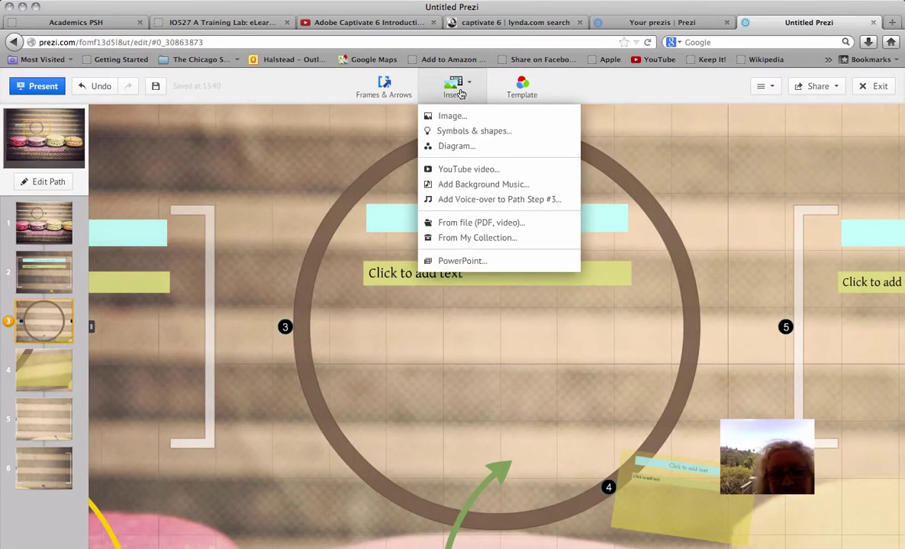
pyautogui.click(465, 169)
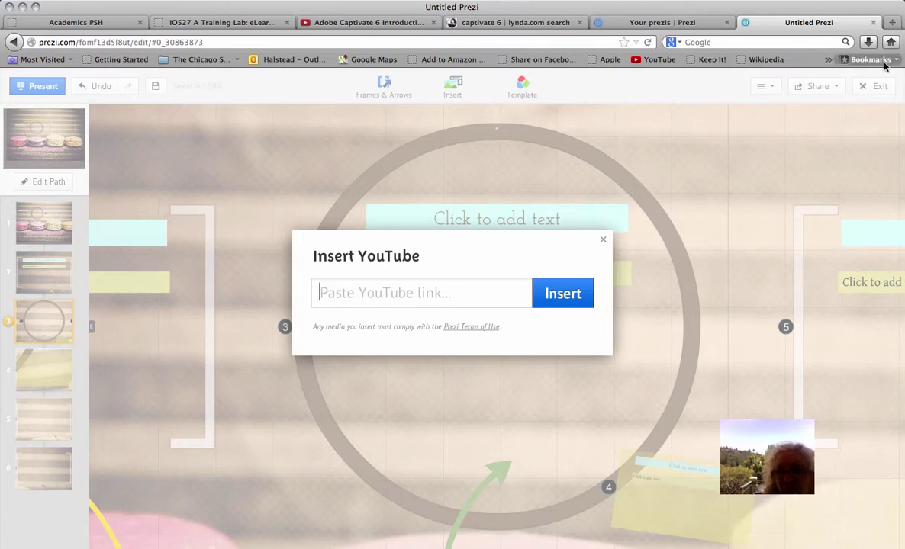
# - Open YouTube in a new browser tab and dismiss its advertisement and the managed-account notice
pyautogui.click(894, 25)
pyautogui.click(660, 60)
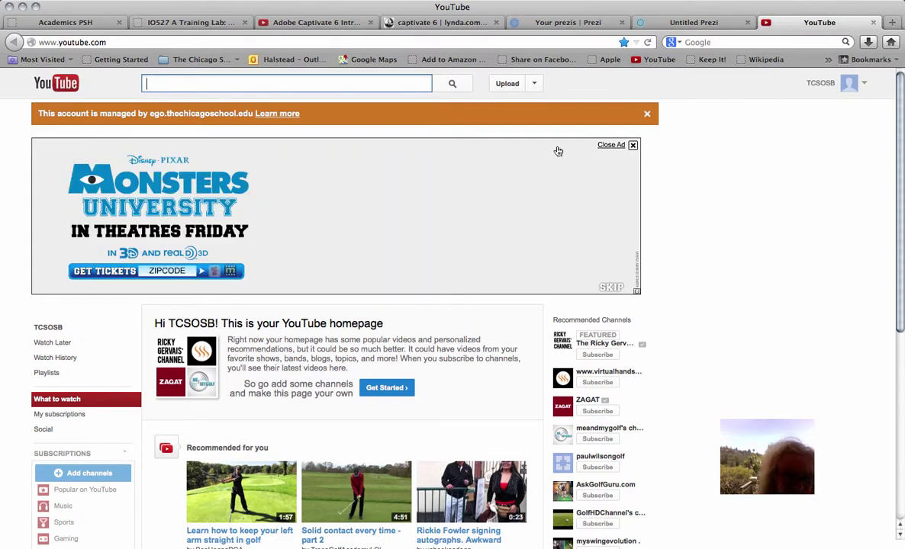
pyautogui.click(632, 145)
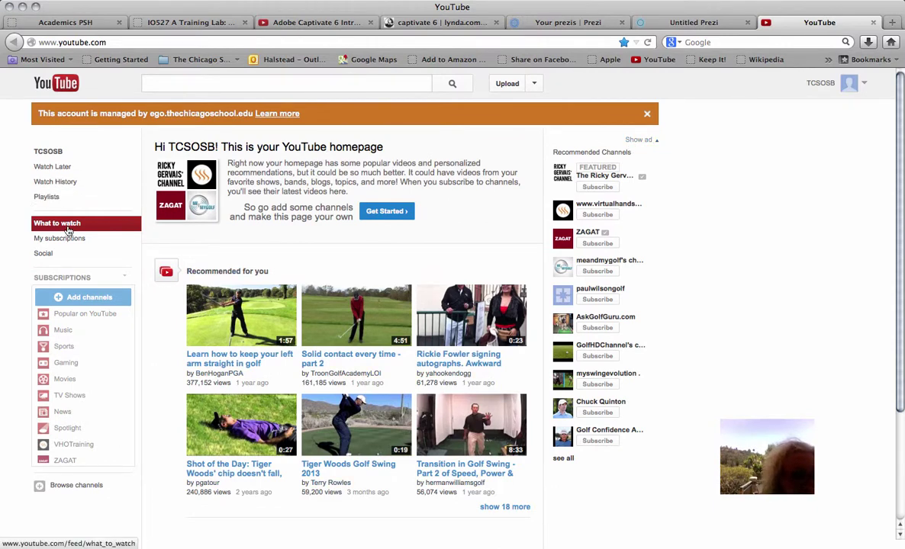
pyautogui.click(646, 115)
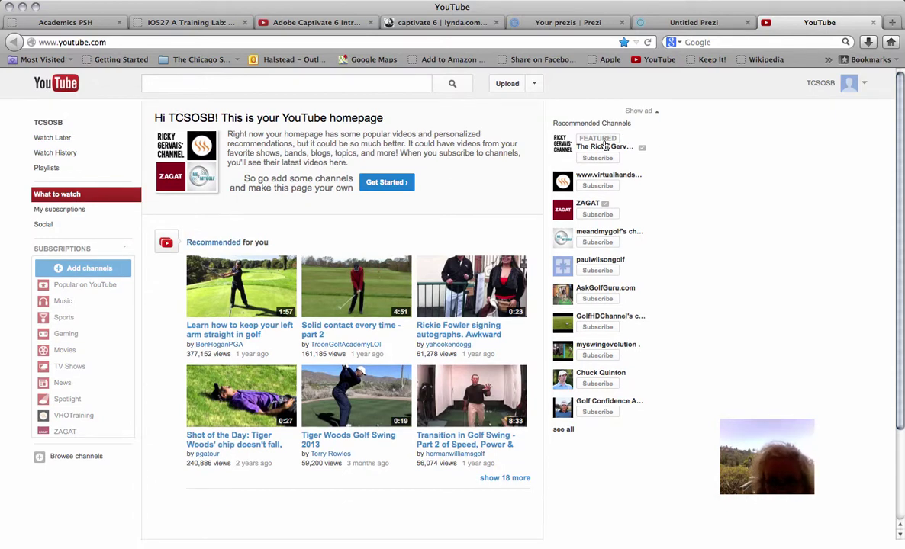
# - Open the recommended "Shot of the Day: Tiger Woods' chip doesn't fall" video, pause it and get its share link
pyautogui.click(223, 395)
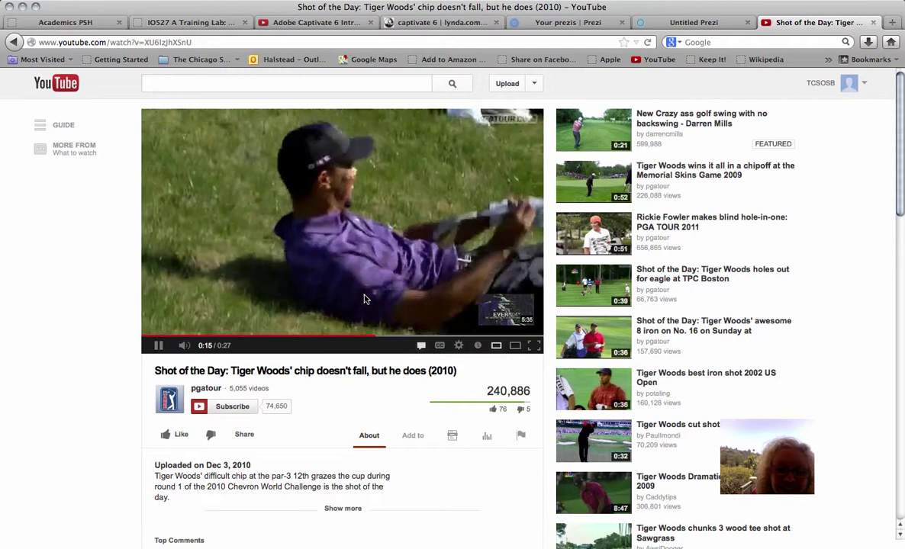
pyautogui.click(159, 345)
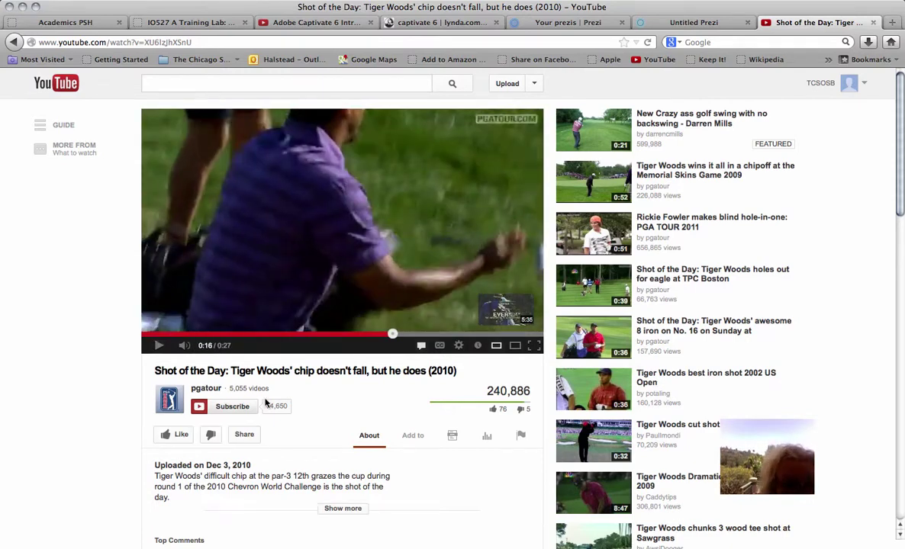
pyautogui.click(248, 438)
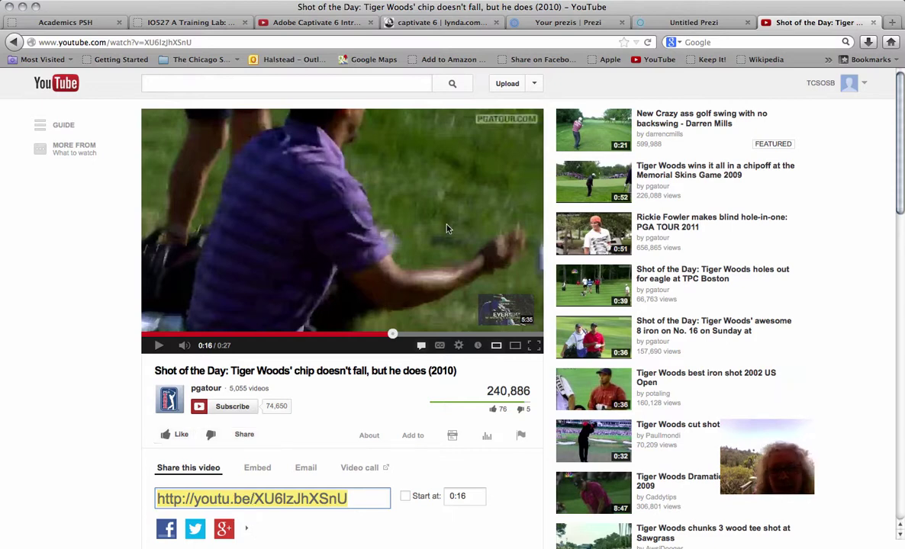
# - Back in Prezi, insert the video from its copied YouTube share link and place it inside the circle below the text boxes
pyautogui.click(697, 23)
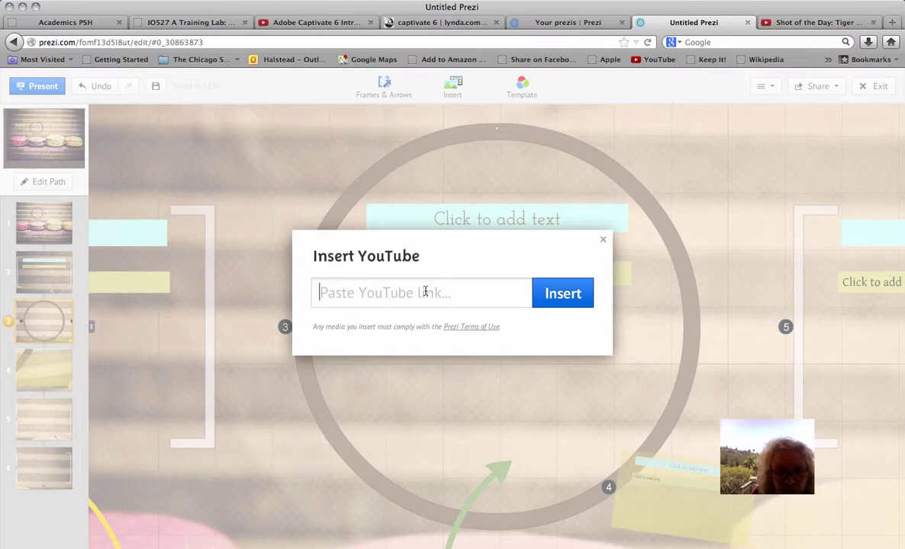
pyautogui.write('http://youtu.be/XU6lzhXSnU')
pyautogui.click(564, 293)
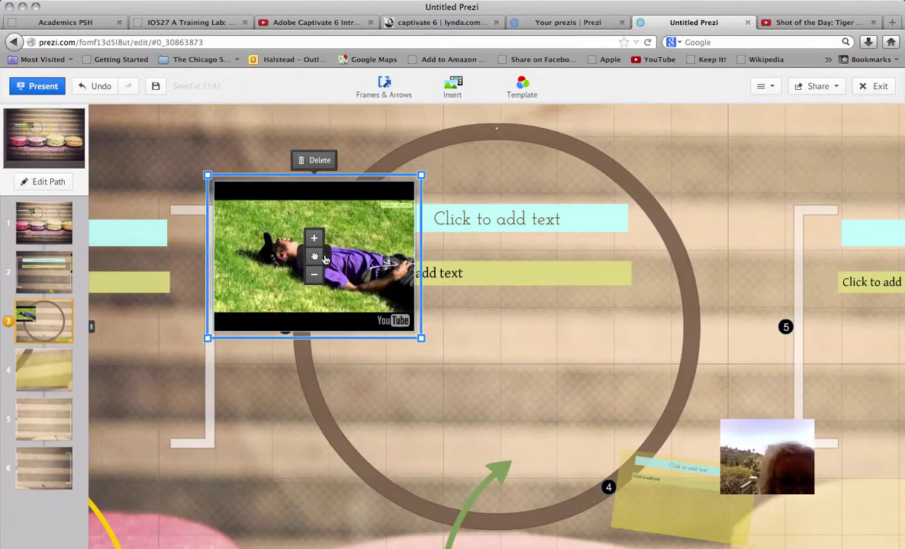
pyautogui.moveTo(324, 260); pyautogui.dragTo(503, 375)
# - Fill the circular frame's subtitle with "Tiger Woods" and its body with "Missed the shot!"
pyautogui.click(493, 222)
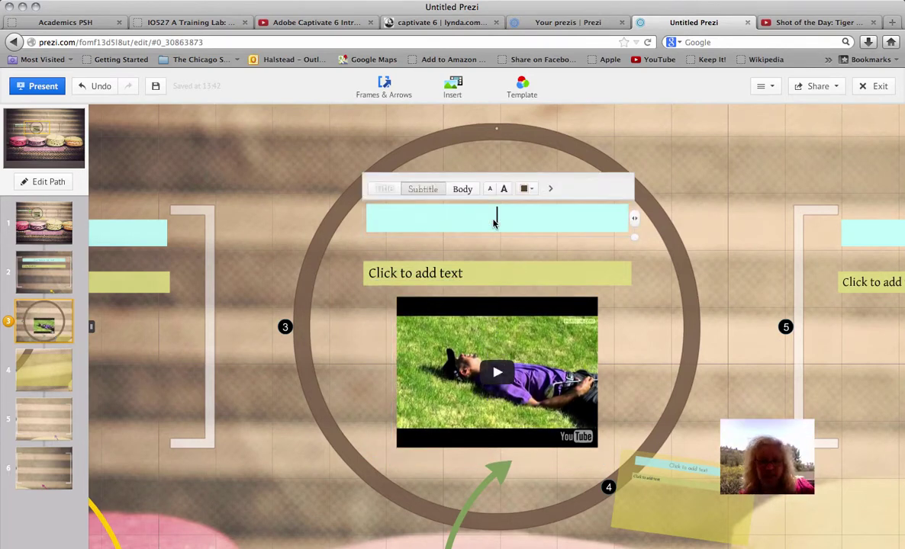
pyautogui.write('Th')
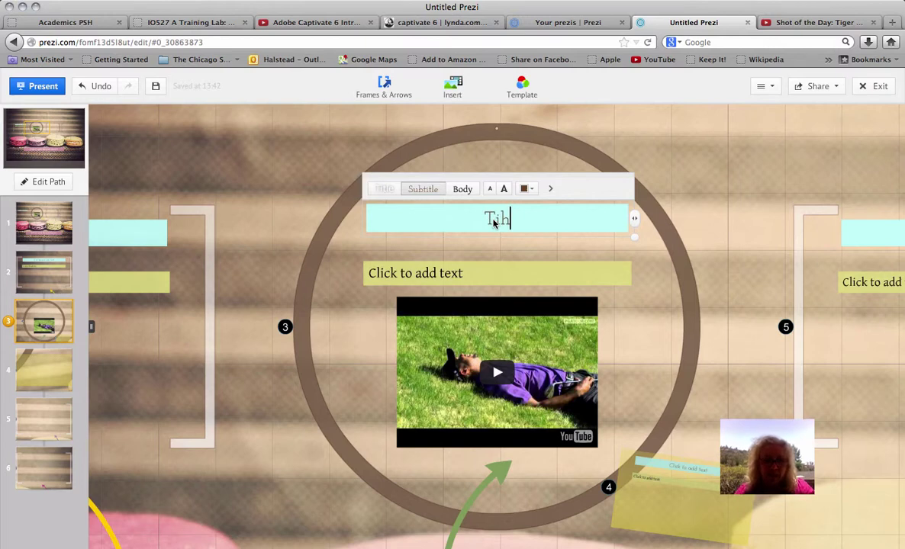
pyautogui.press('BackSpace')
pyautogui.write('iger W')
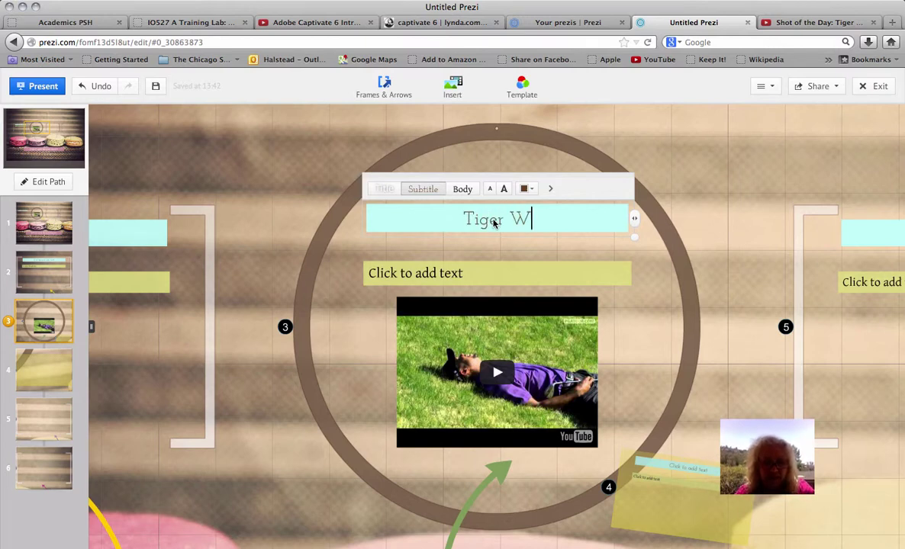
pyautogui.write('oods')
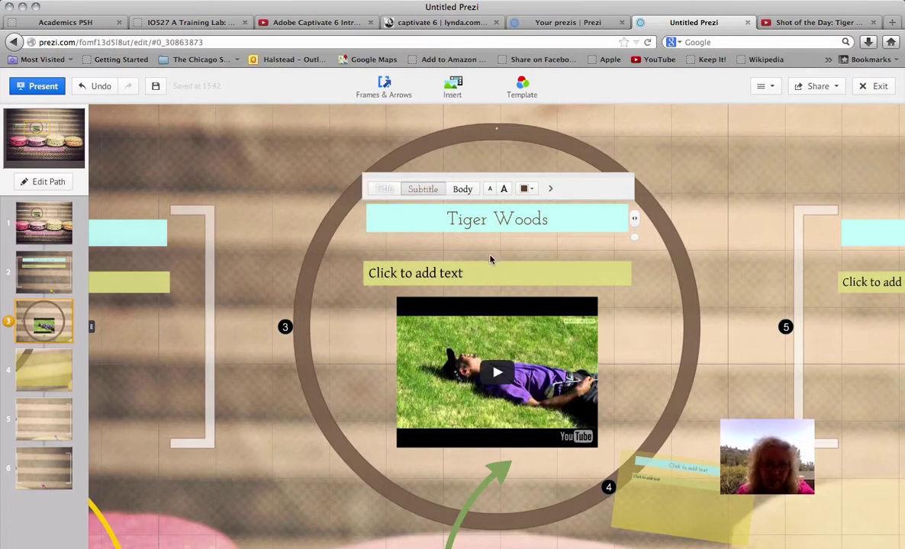
pyautogui.click(478, 278)
pyautogui.write('Missed the shot!')
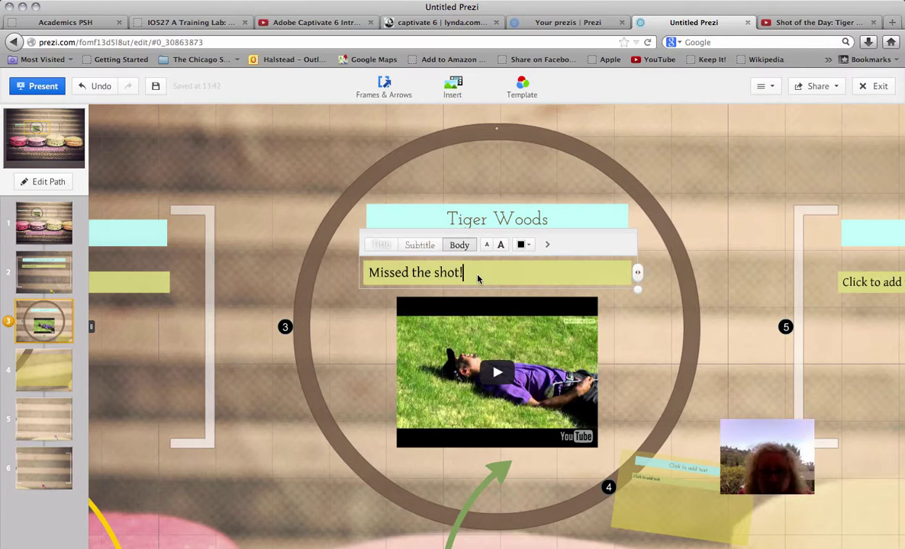
# - With frame 4 in view, add 15 Road Trippin'.m4a from the iTunes Music folder Red Hot Chili Peppers > CALIFORNICATION as background music
pyautogui.click(44, 370)
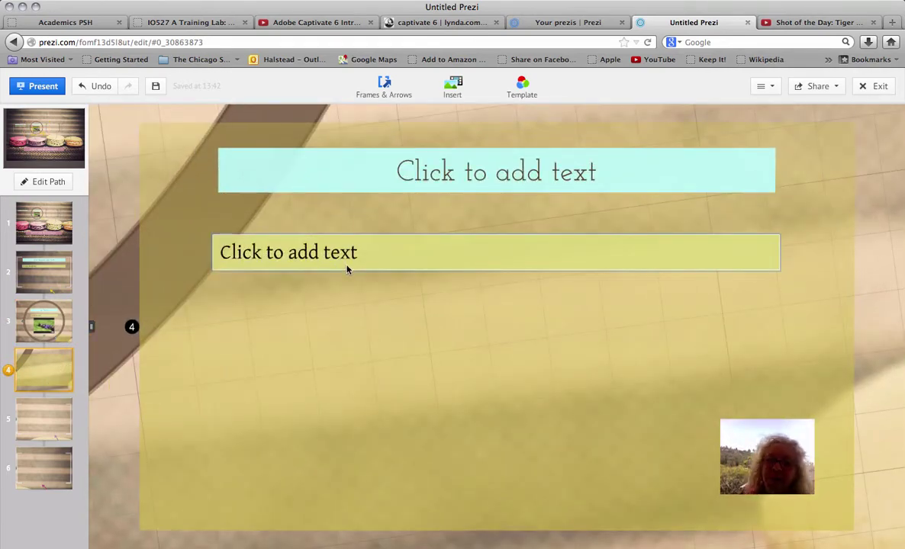
pyautogui.click(459, 90)
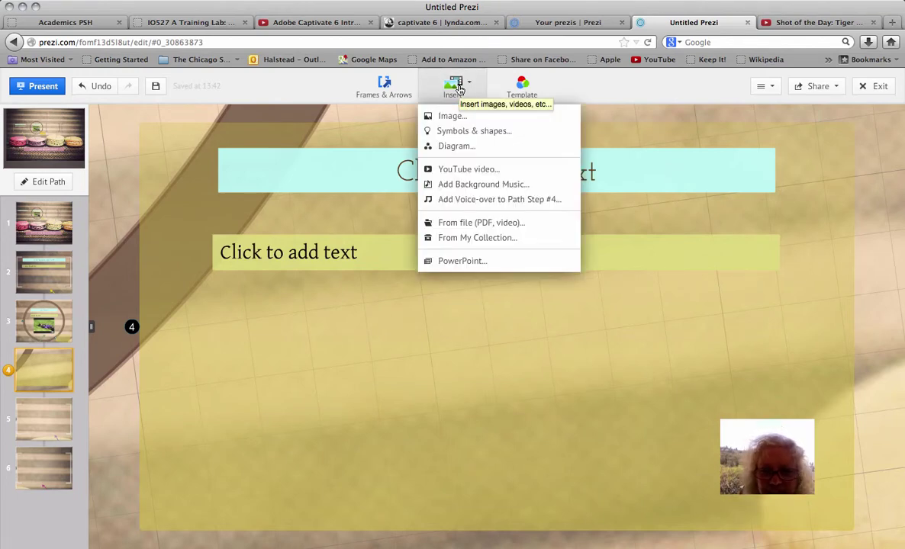
pyautogui.click(461, 190)
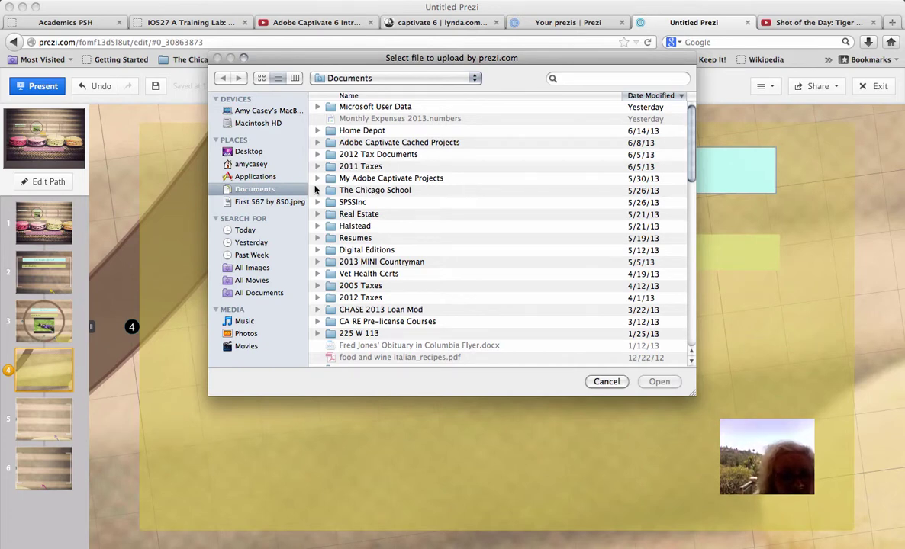
pyautogui.click(251, 165)
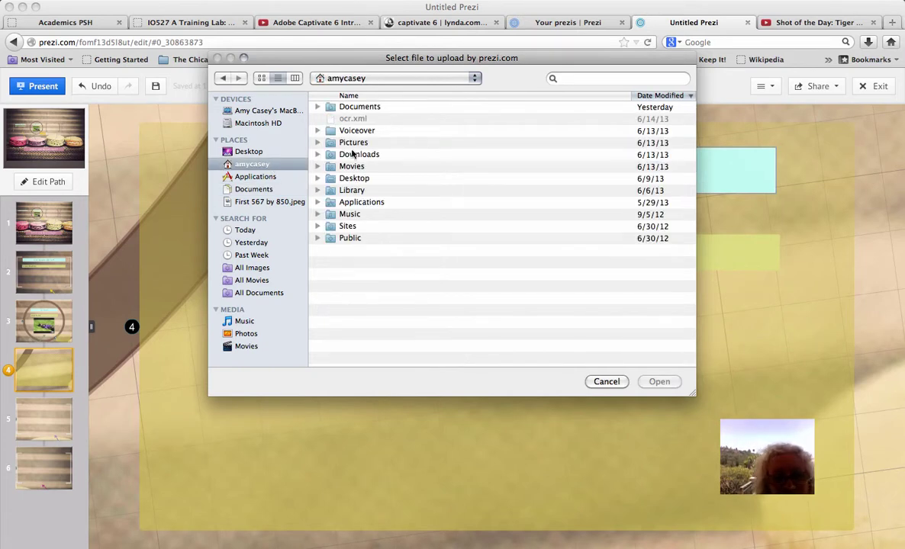
pyautogui.doubleClick(348, 216)
pyautogui.doubleClick(352, 109)
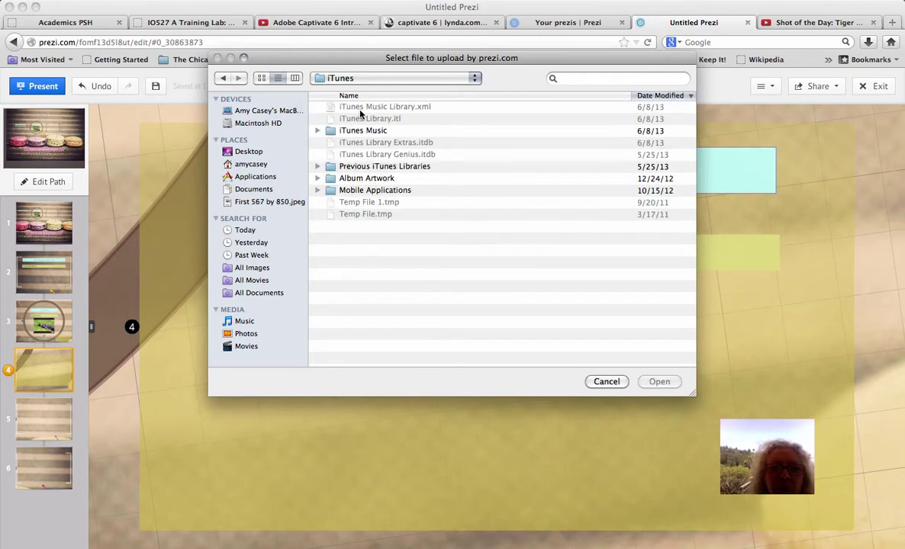
pyautogui.doubleClick(355, 131)
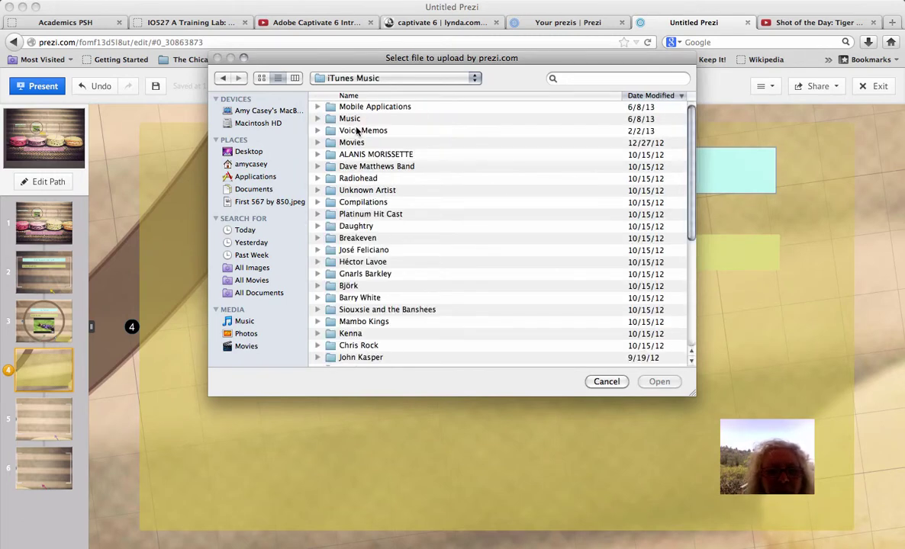
pyautogui.doubleClick(351, 119)
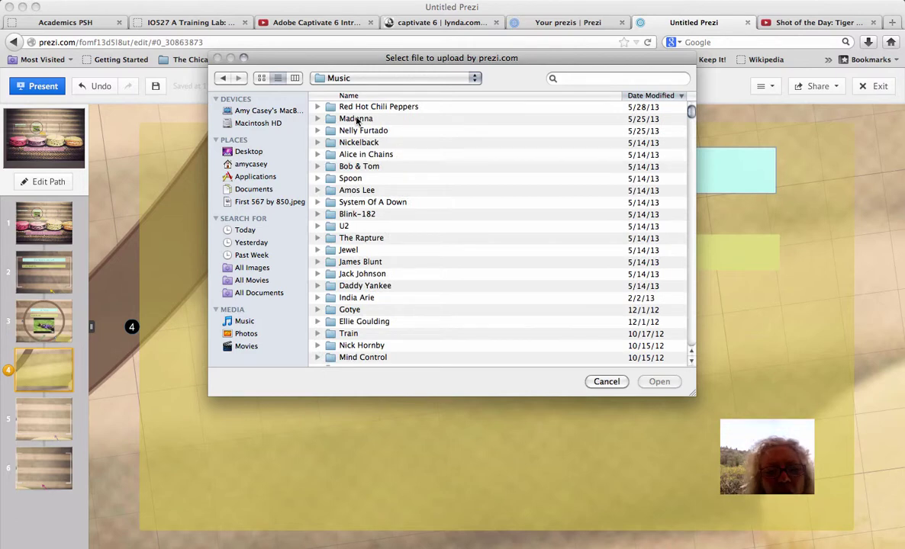
pyautogui.doubleClick(357, 106)
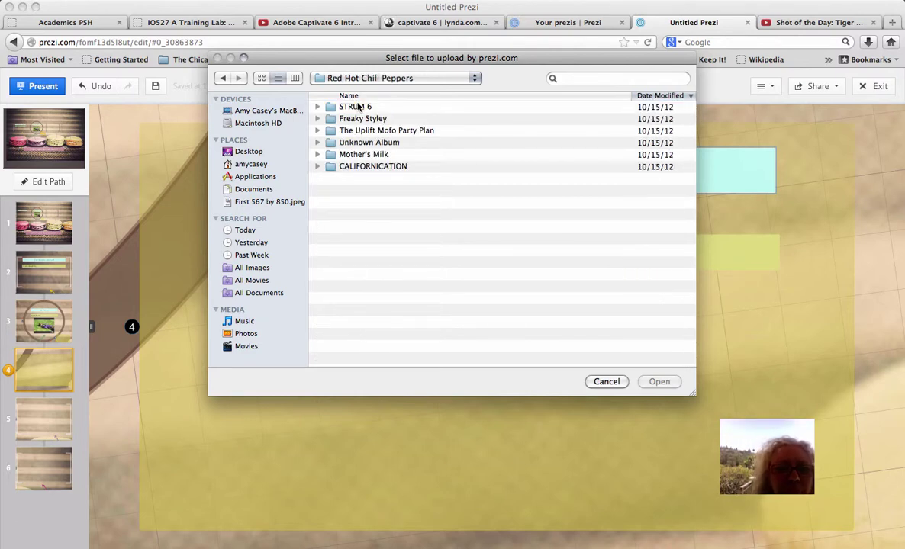
pyautogui.doubleClick(359, 166)
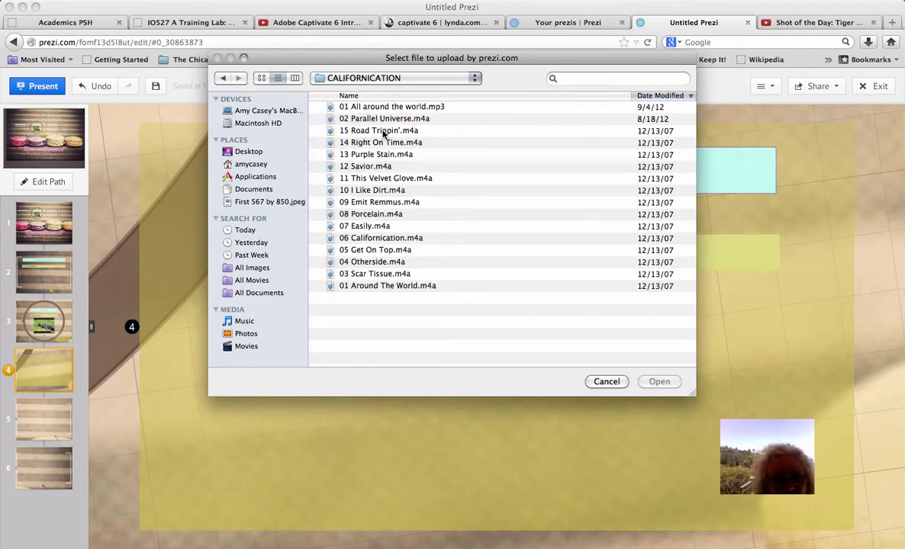
pyautogui.click(384, 132)
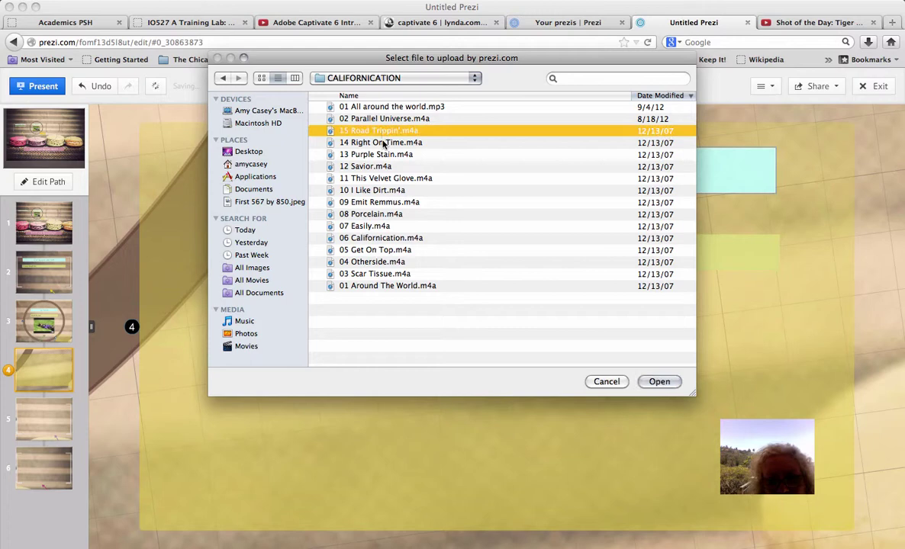
pyautogui.click(657, 382)
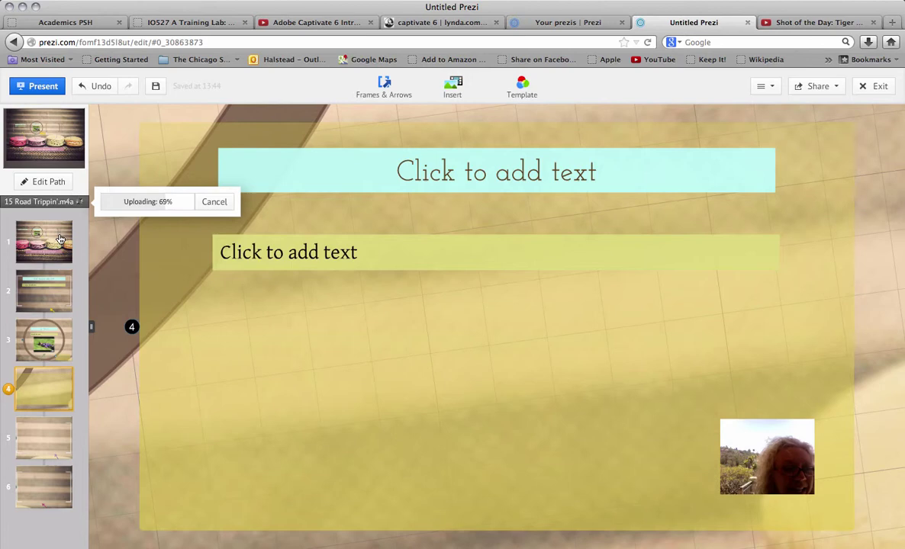
# - Insert a Cycle 1 diagram into frame 5
pyautogui.click(42, 442)
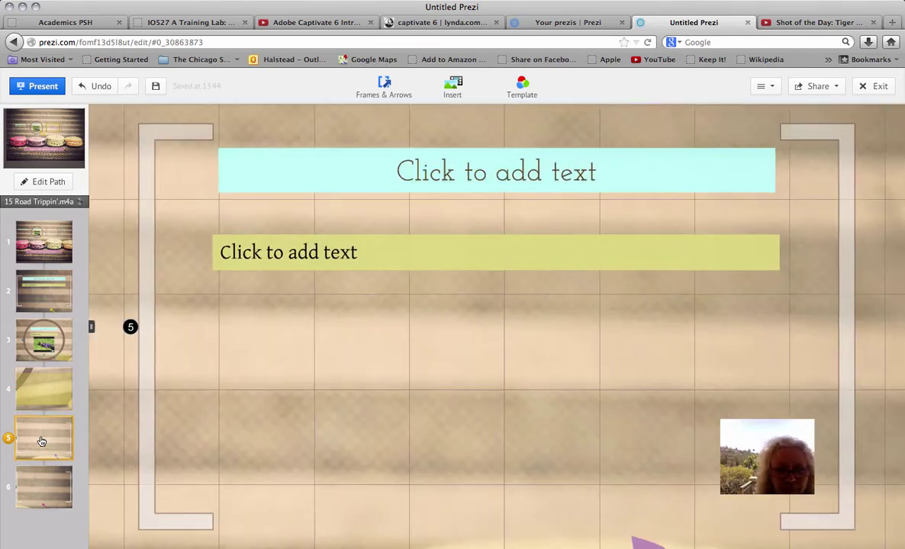
pyautogui.click(453, 87)
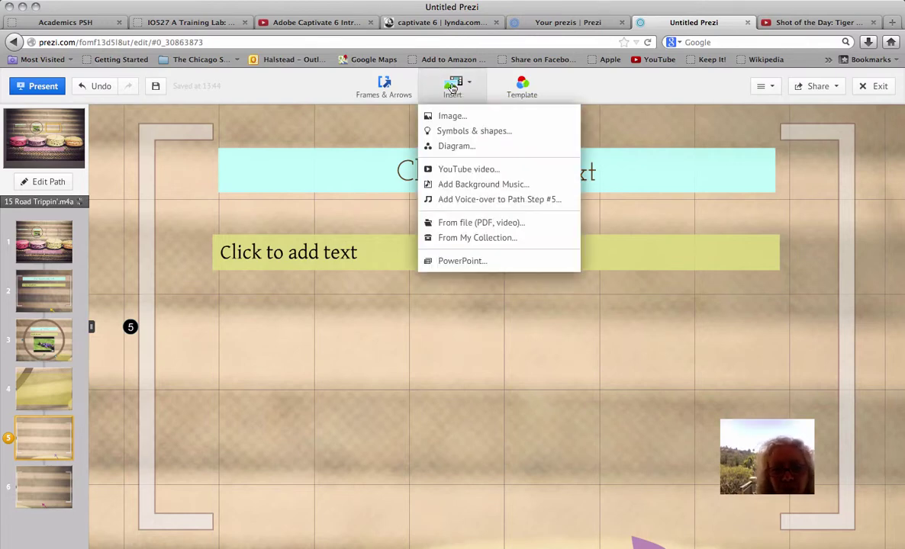
pyautogui.click(453, 146)
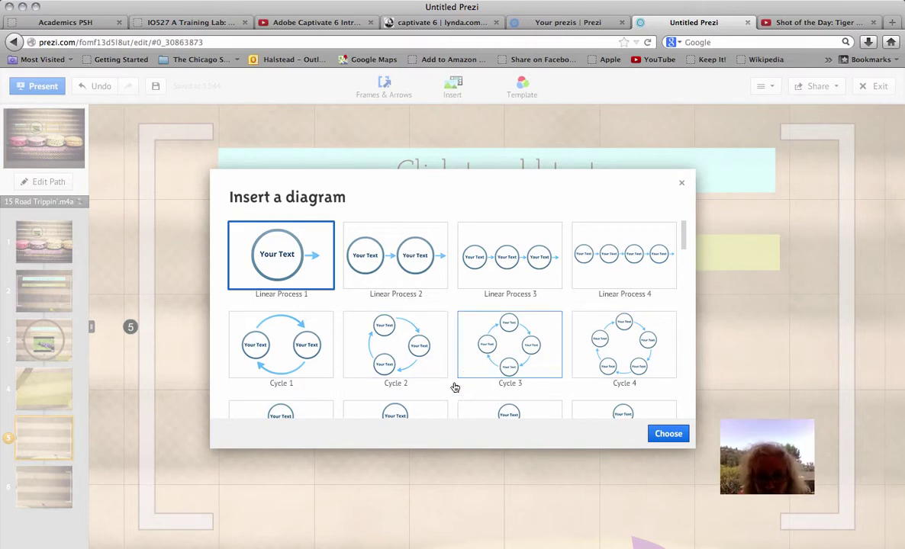
pyautogui.click(304, 352)
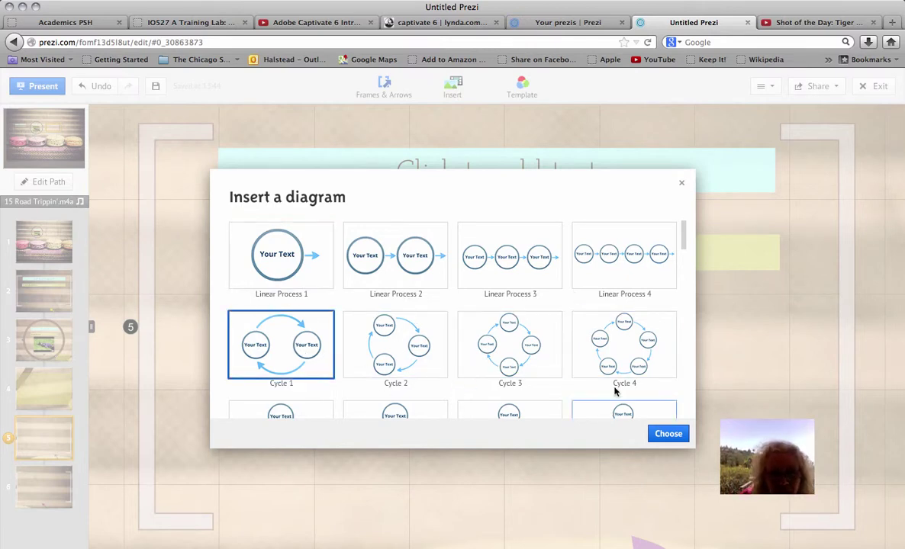
pyautogui.click(668, 434)
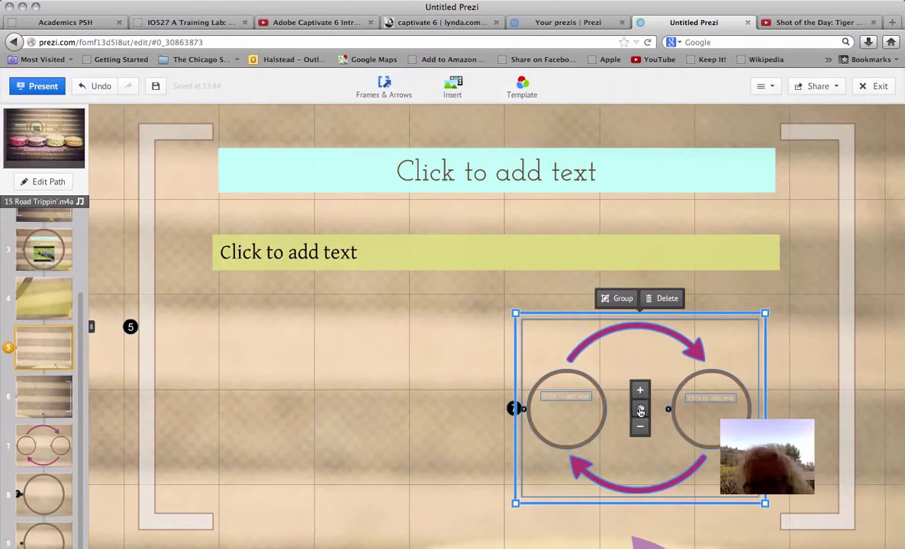
# - Enlarge the cycle diagram and position it beneath the two text boxes of frame 5
pyautogui.moveTo(640, 408); pyautogui.dragTo(514, 405)
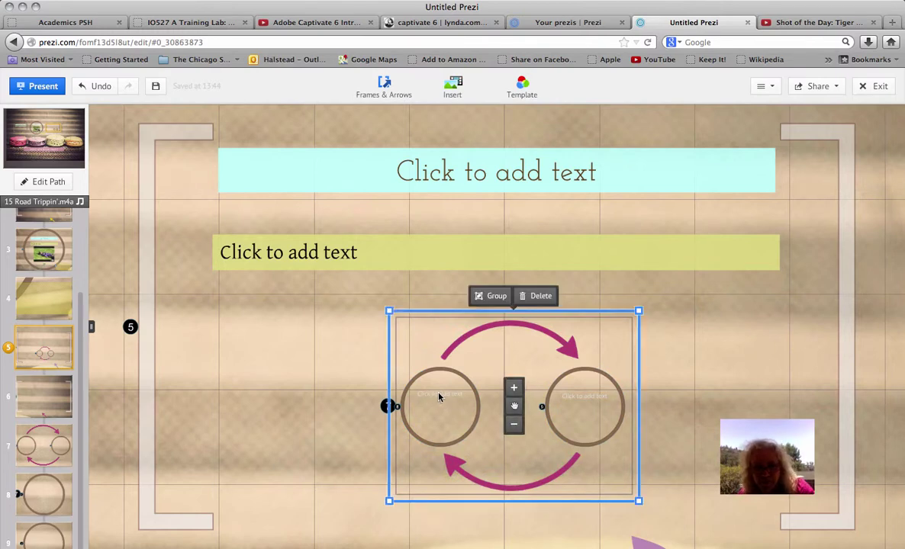
pyautogui.moveTo(436, 397); pyautogui.dragTo(440, 396)
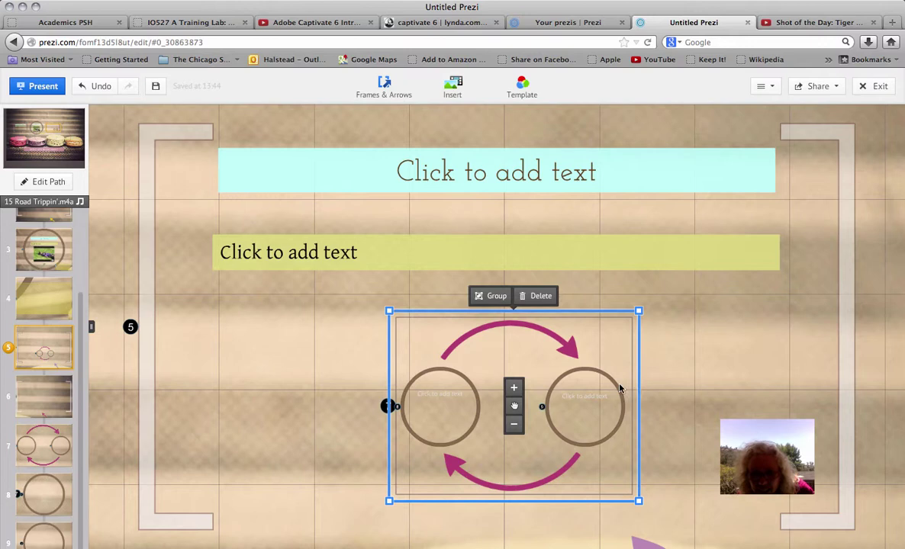
pyautogui.moveTo(650, 311); pyautogui.dragTo(747, 277)
pyautogui.moveTo(514, 406); pyautogui.dragTo(484, 448)
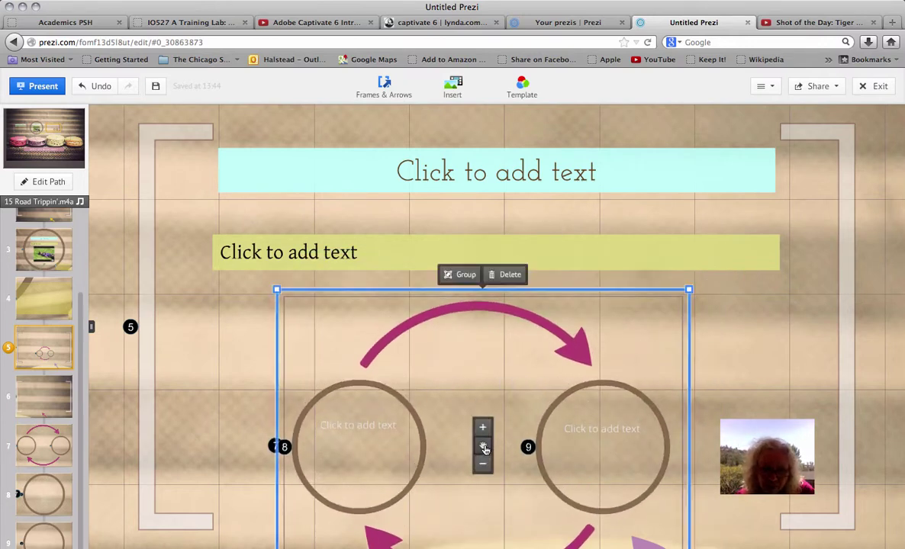
# - Fill frame 5's subtitle with "What comes first?" and its body with "hmmm....."
pyautogui.click(493, 173)
pyautogui.write('What c')
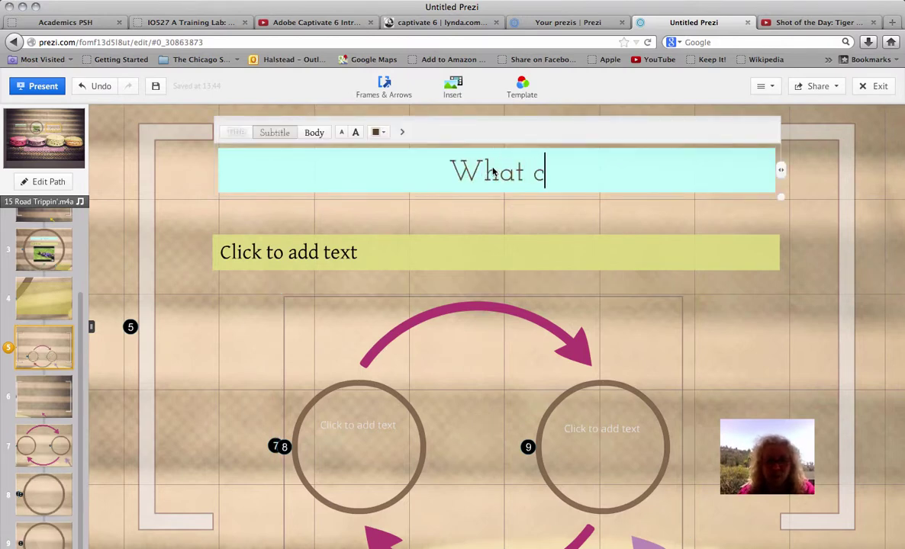
pyautogui.write('omes first?')
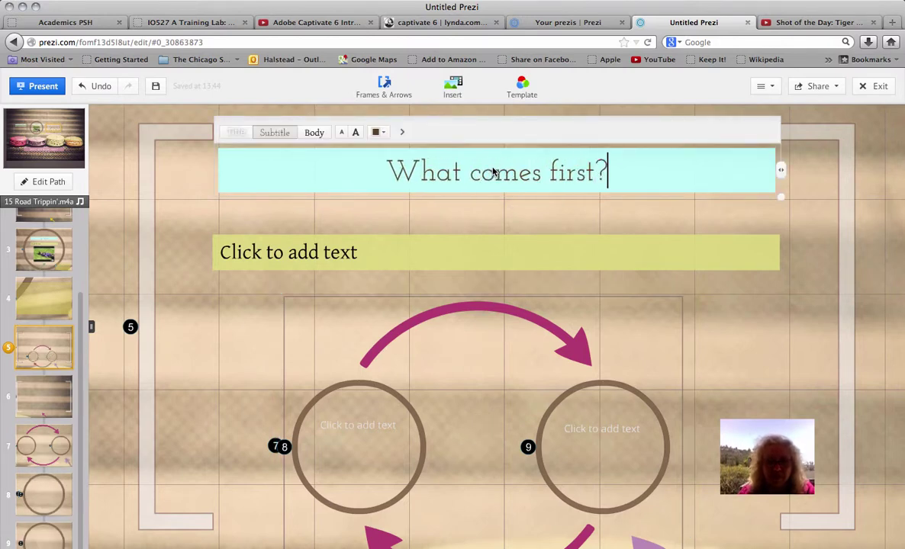
pyautogui.click(340, 262)
pyautogui.write('hmmm.....')
# - Add the text "Chicken" at the cycle diagram's left circle and "Egg" at its right circle
pyautogui.click(372, 430)
pyautogui.click(365, 431)
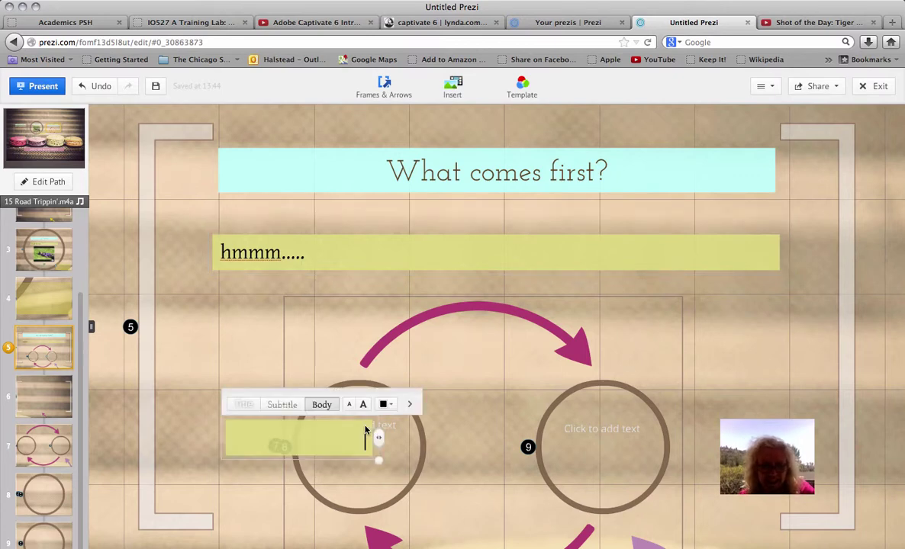
pyautogui.write('Chicken')
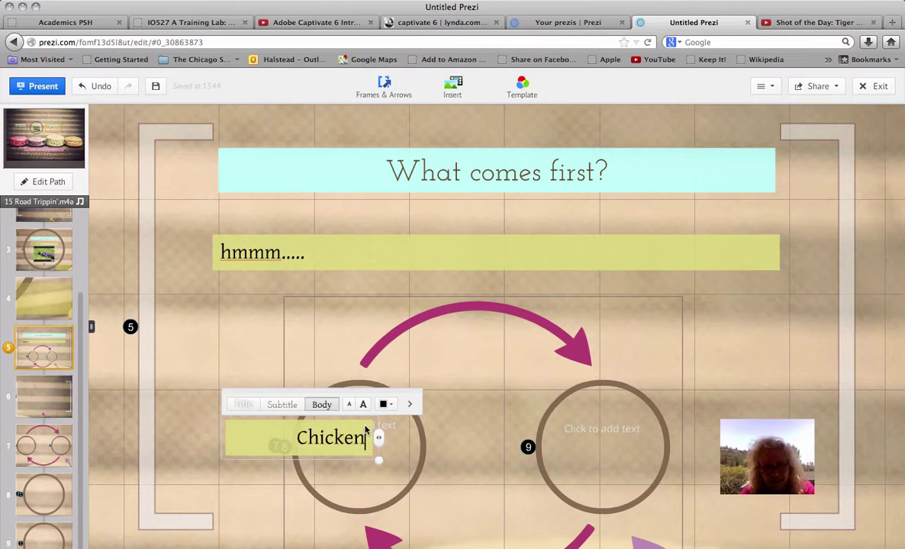
pyautogui.click(612, 430)
pyautogui.click(611, 435)
pyautogui.write('e')
pyautogui.press('BackSpace')
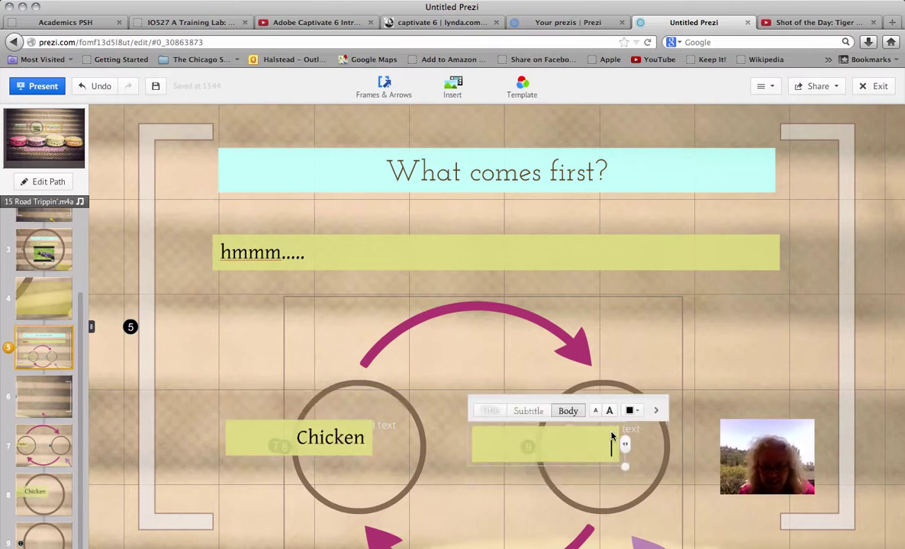
pyautogui.write('Egg')
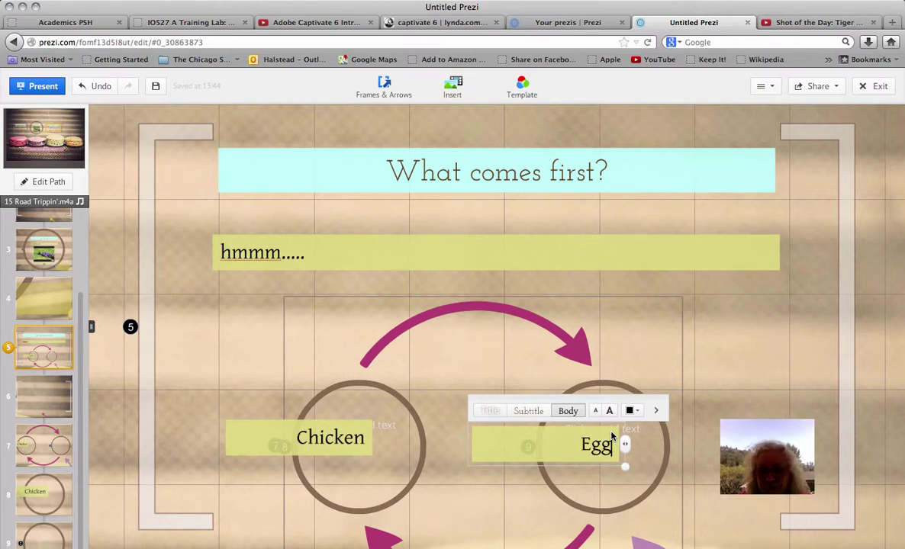
pyautogui.click(724, 370)
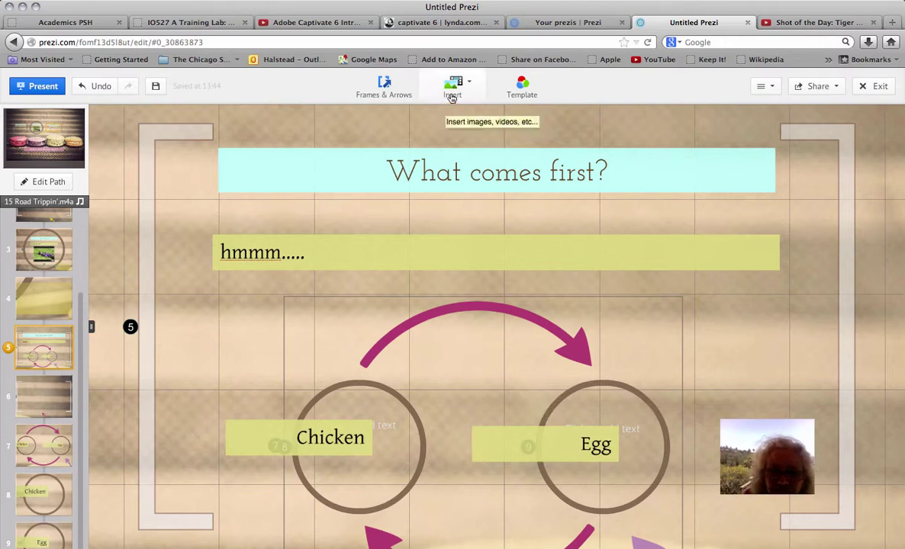
pyautogui.click(384, 429)
pyautogui.click(432, 412)
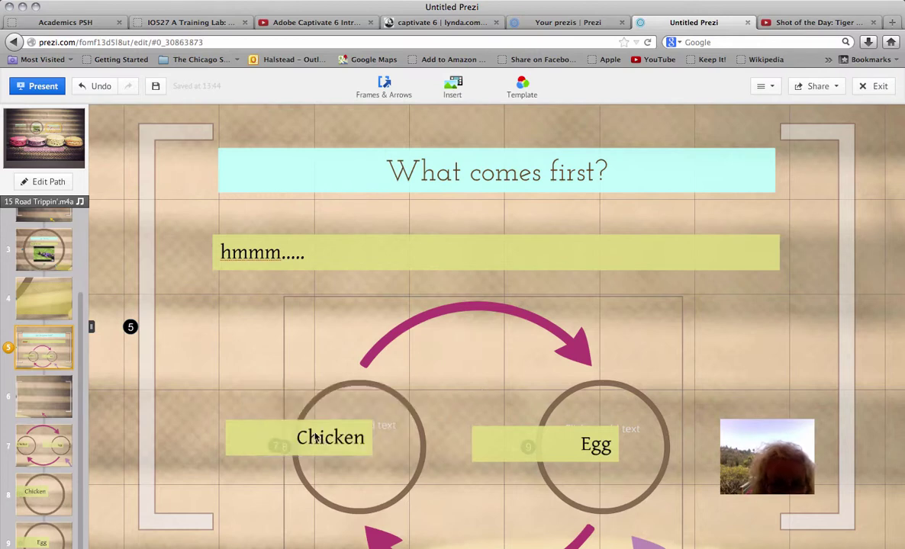
# - Search Google Images for "chicken egg", limited to images licensed for commercial use, and insert the brown egg picture above the Chicken circle
pyautogui.click(453, 91)
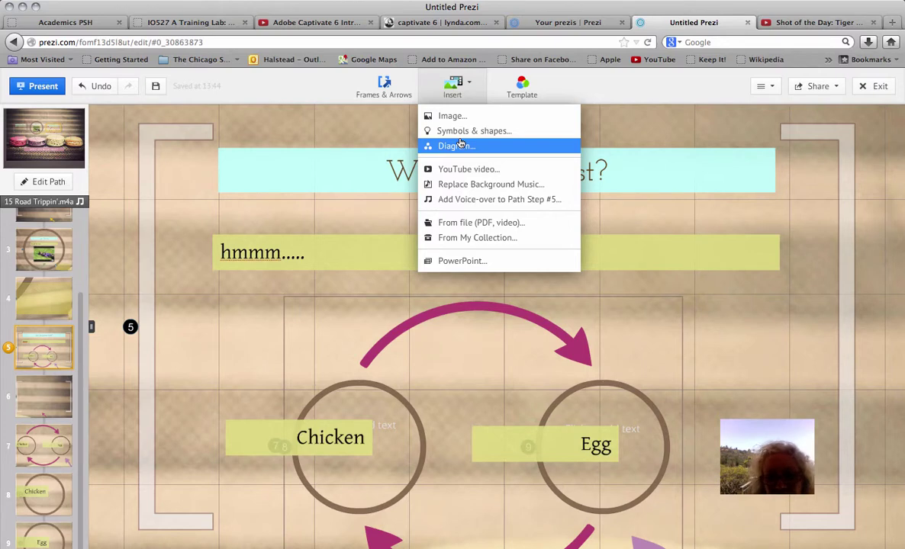
pyautogui.click(456, 119)
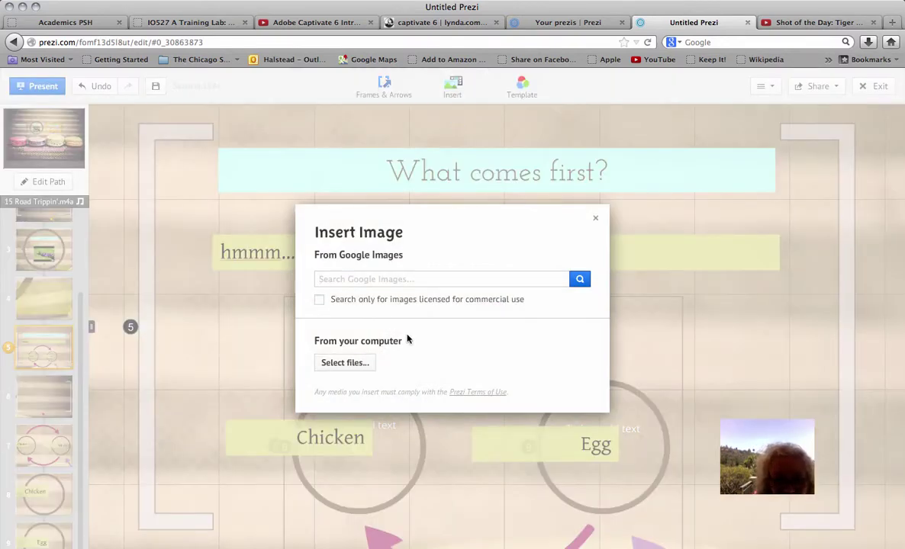
pyautogui.write('chick')
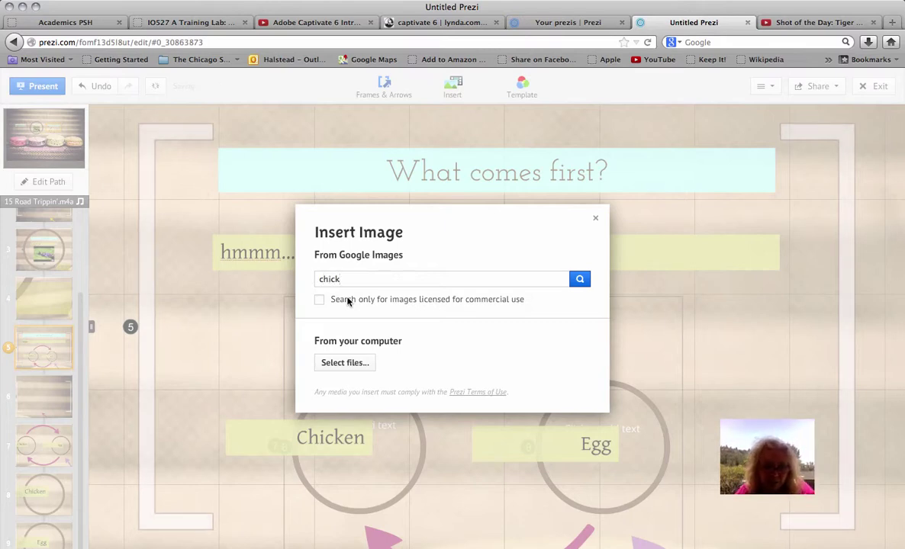
pyautogui.write('en egg')
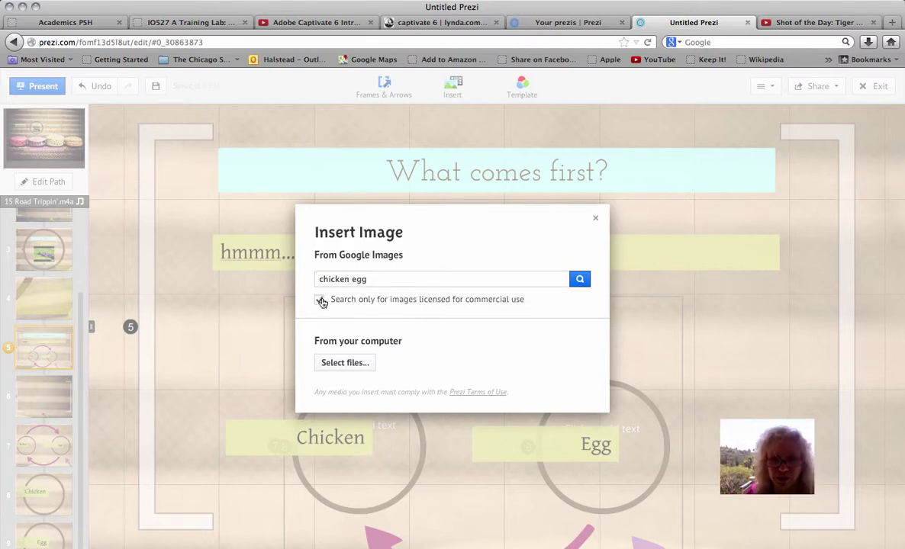
pyautogui.click(320, 300)
pyautogui.click(580, 280)
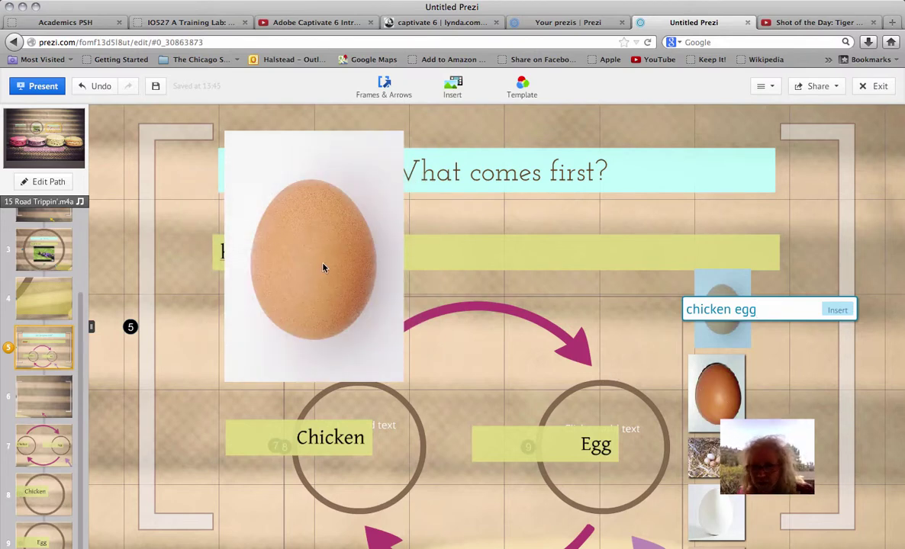
pyautogui.click(838, 311)
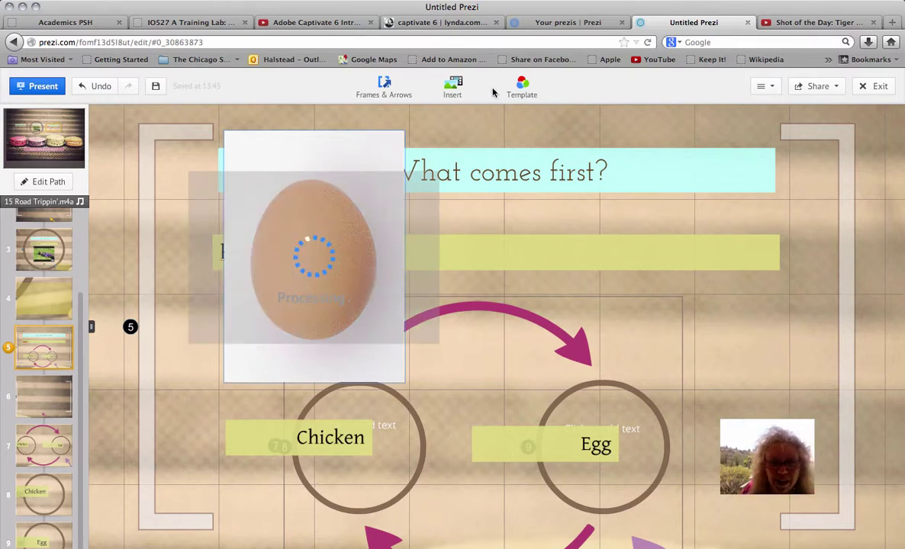
# - Search Google Images for "chicken", limited to images licensed for commercial use, and insert the white hen picture into frame 5
pyautogui.click(454, 89)
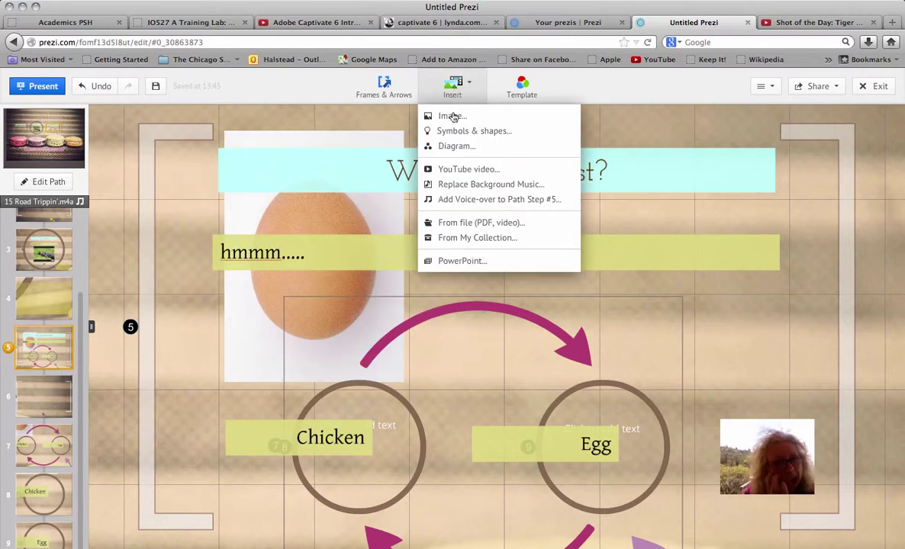
pyautogui.click(453, 116)
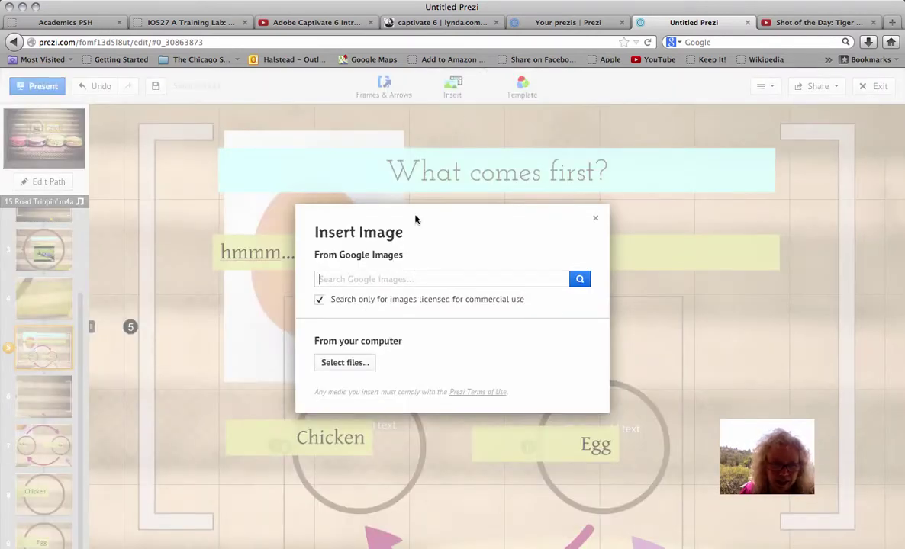
pyautogui.write('chicken')
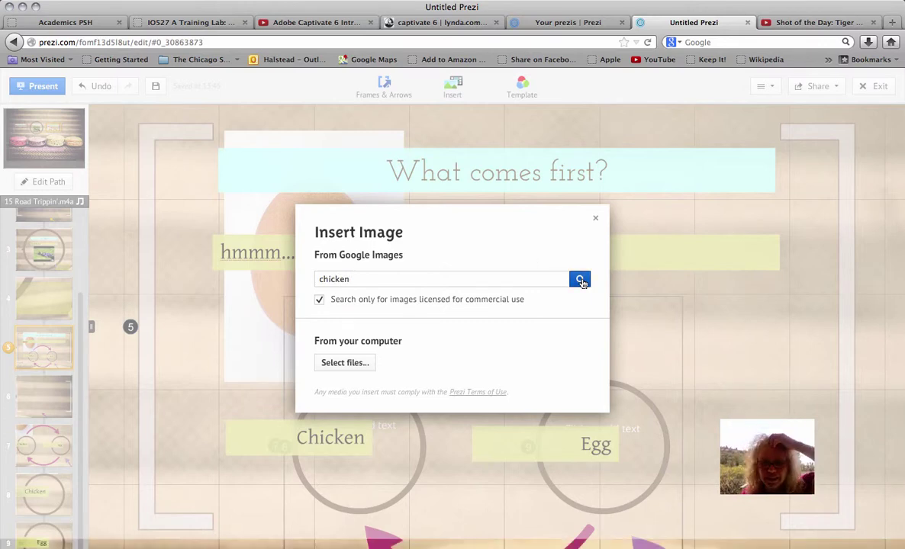
pyautogui.click(580, 280)
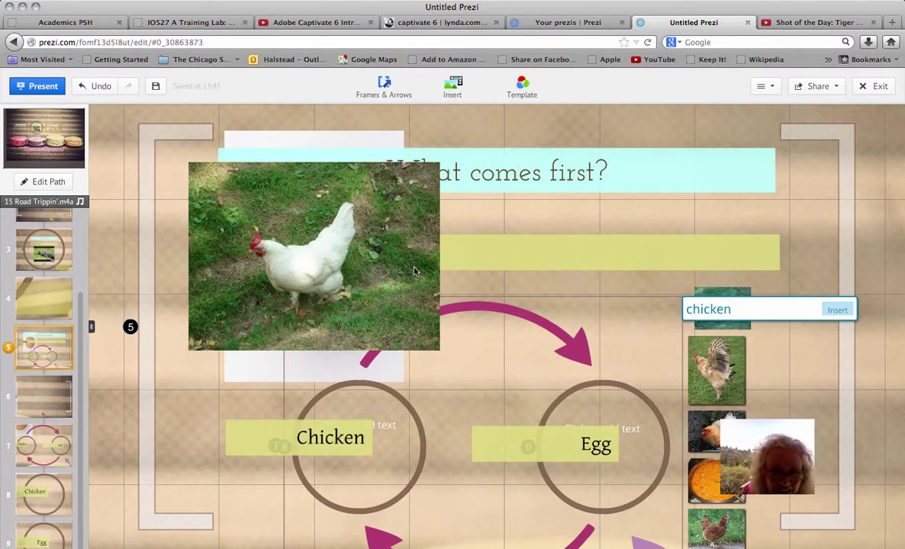
pyautogui.click(835, 310)
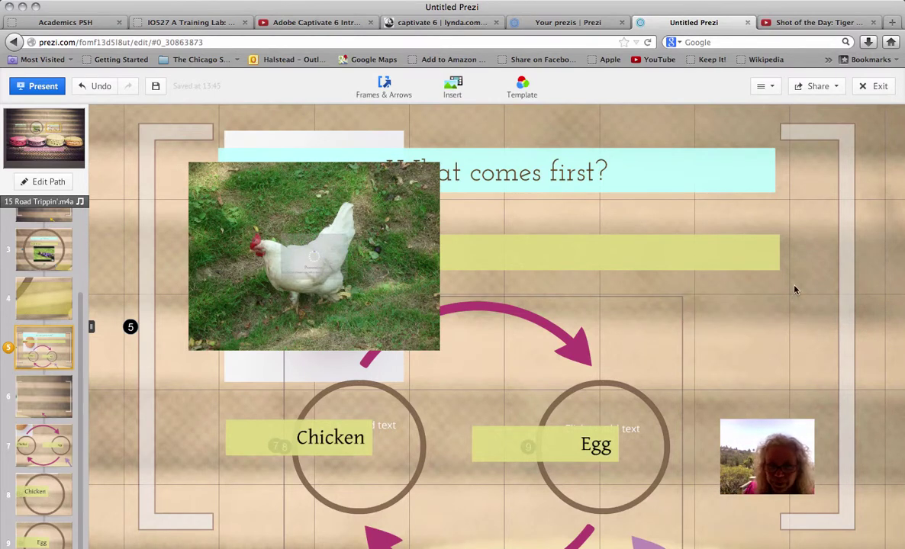
# - Move the hen picture down behind the Chicken label and the egg picture across to the far side of the Egg circle
pyautogui.click(317, 244)
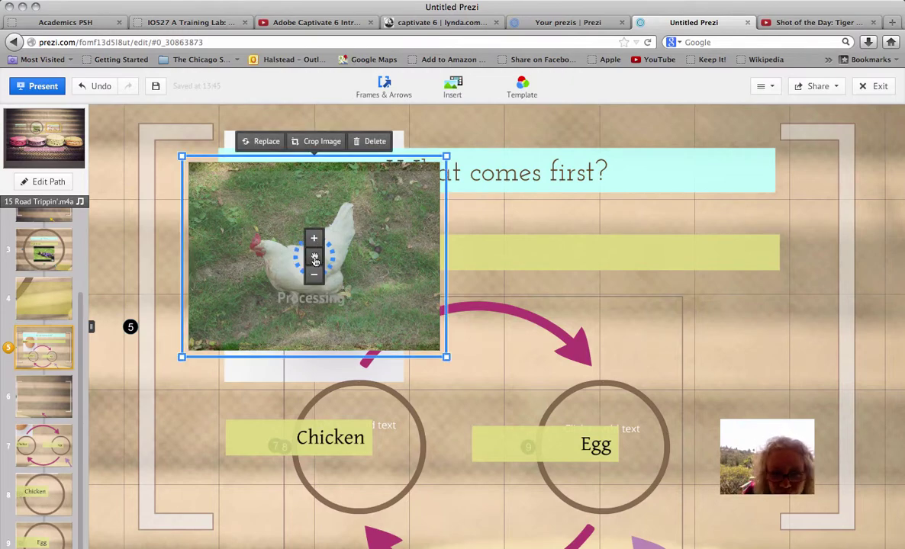
pyautogui.moveTo(314, 260); pyautogui.dragTo(289, 412)
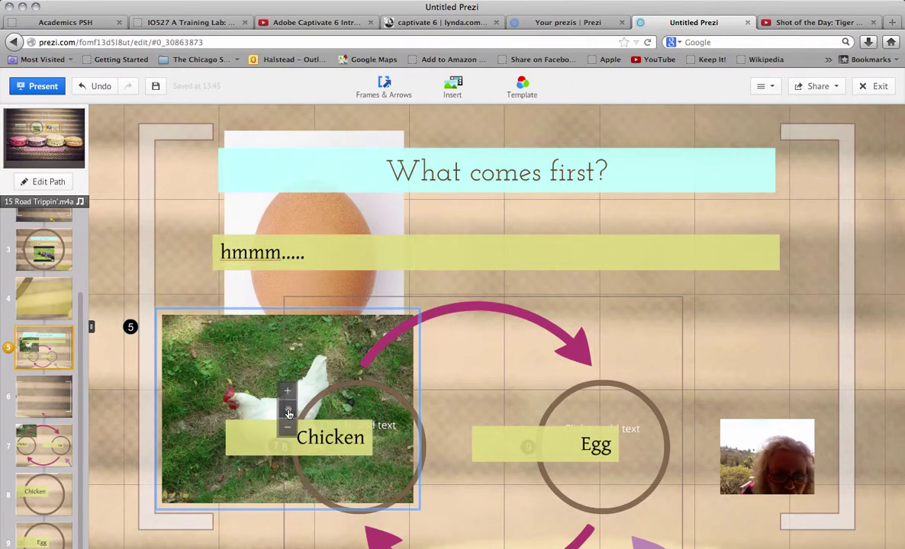
pyautogui.click(389, 289)
pyautogui.moveTo(434, 295); pyautogui.dragTo(709, 325)
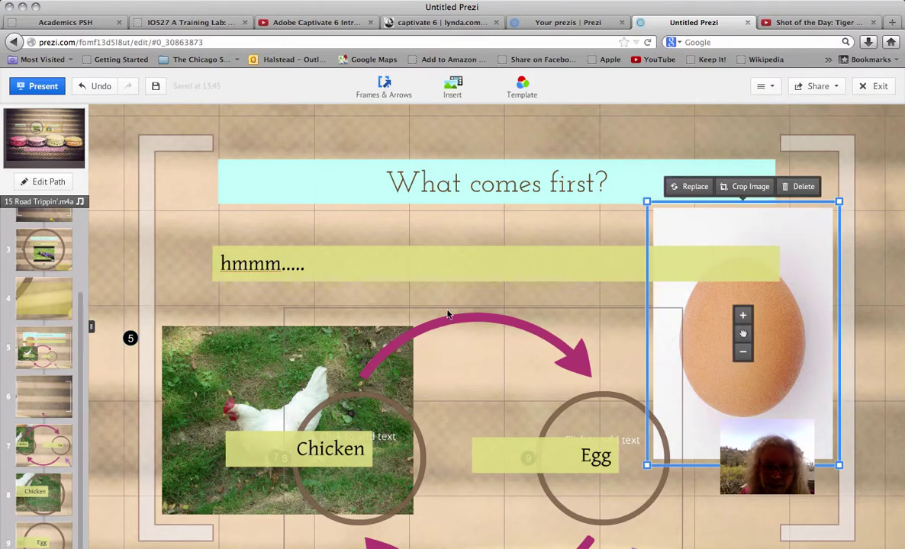
# - Delete the "hmmm....." text box, then shrink the hen picture and place it above the Chicken circle, beneath the subtitle
pyautogui.click(460, 262)
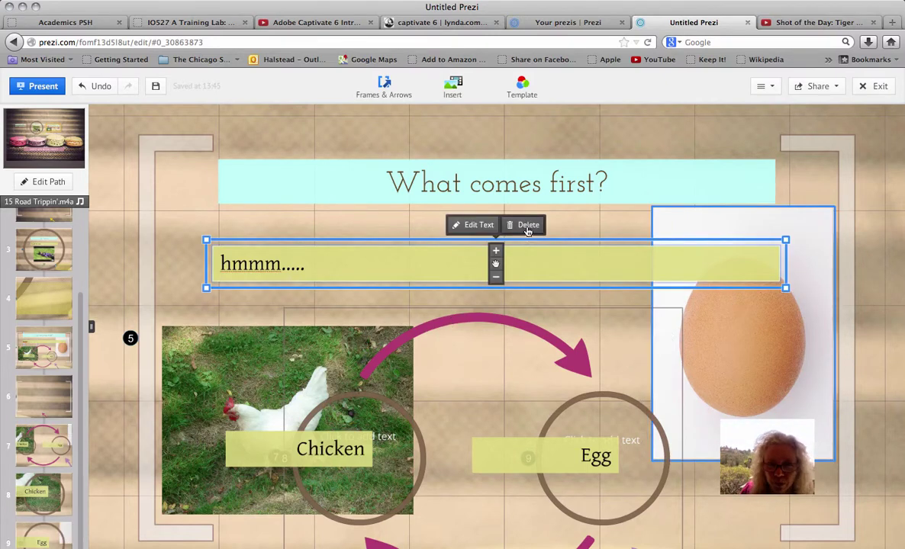
pyautogui.click(527, 226)
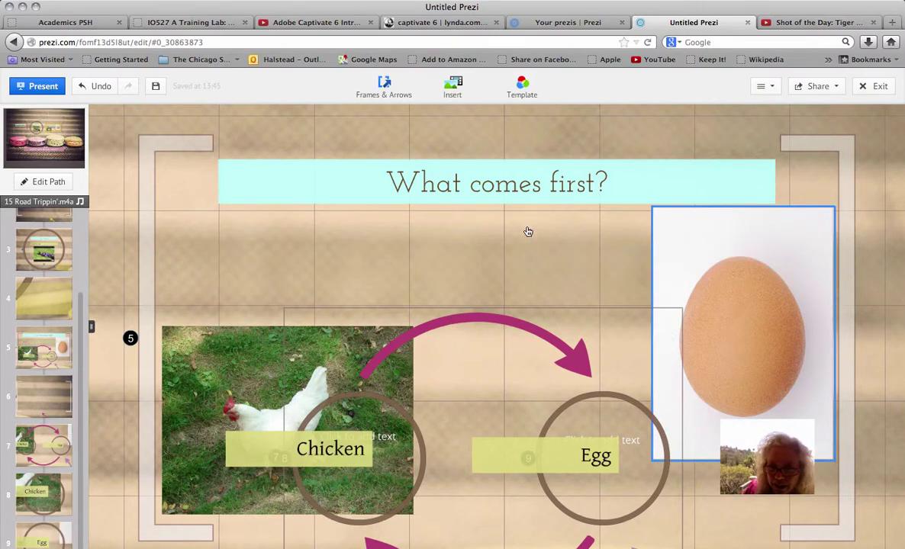
pyautogui.click(290, 403)
pyautogui.moveTo(289, 407); pyautogui.dragTo(278, 309)
pyautogui.moveTo(410, 406); pyautogui.dragTo(356, 356)
# - Shrink the egg picture to roughly half its size and place it above the Egg circle, beneath the subtitle
pyautogui.click(714, 355)
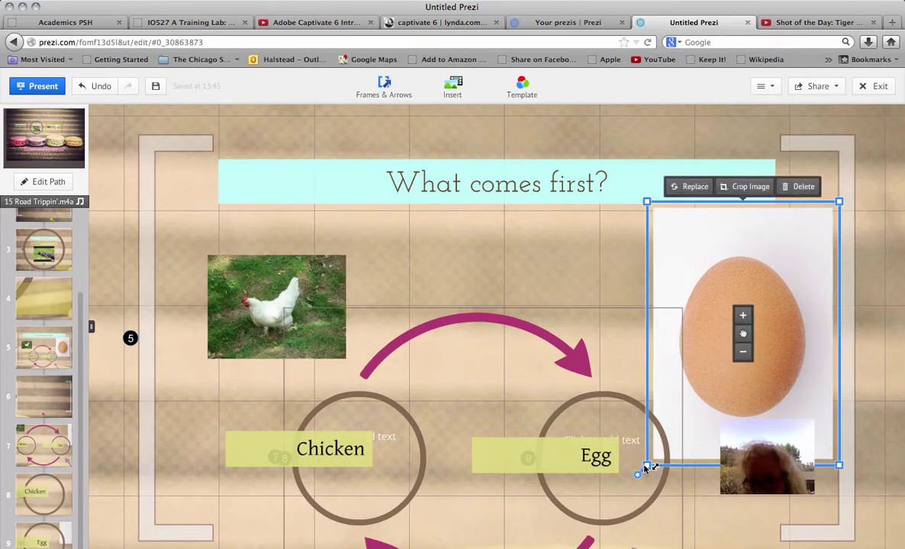
pyautogui.moveTo(651, 461); pyautogui.dragTo(682, 393)
pyautogui.moveTo(747, 338); pyautogui.dragTo(699, 305)
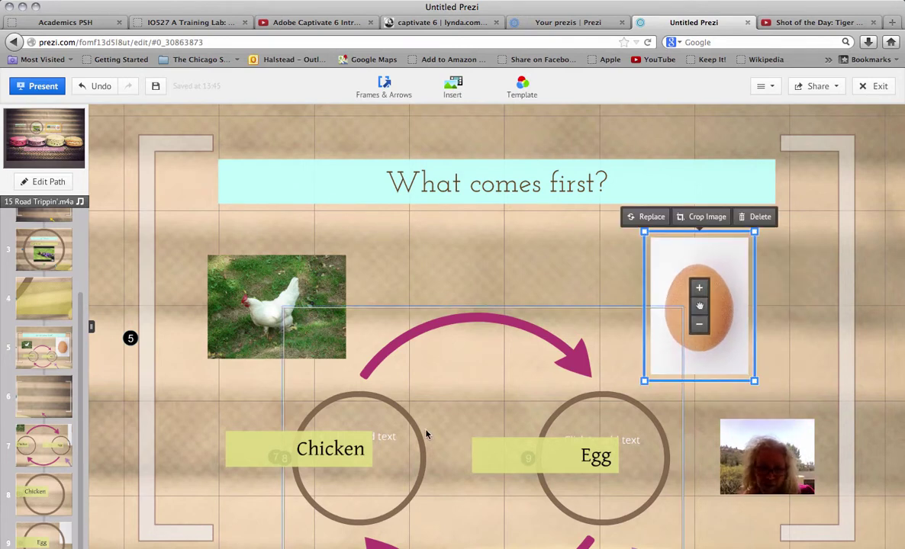
# - Fill the diagram circles' own placeholders with "Chicken" and "Egg" and delete the two separate highlighted labels
pyautogui.click(385, 442)
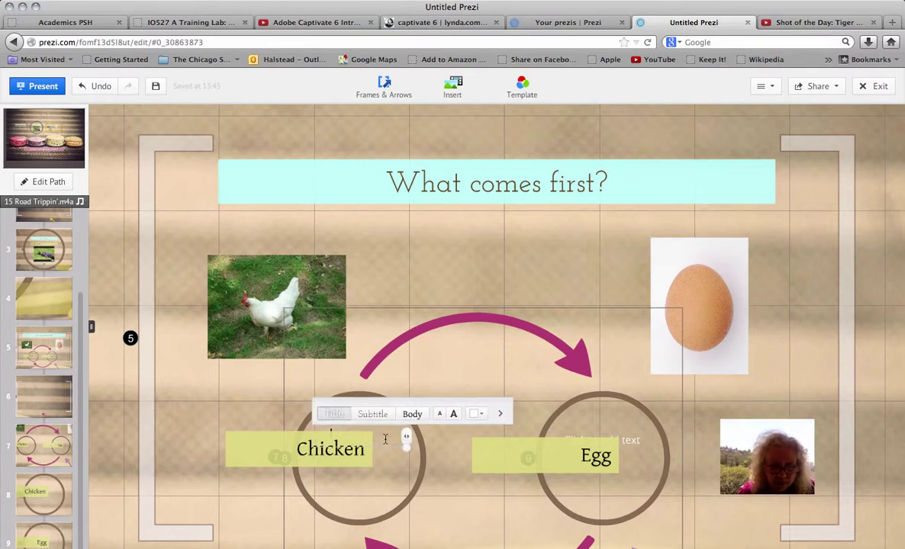
pyautogui.click(344, 448)
pyautogui.click(323, 415)
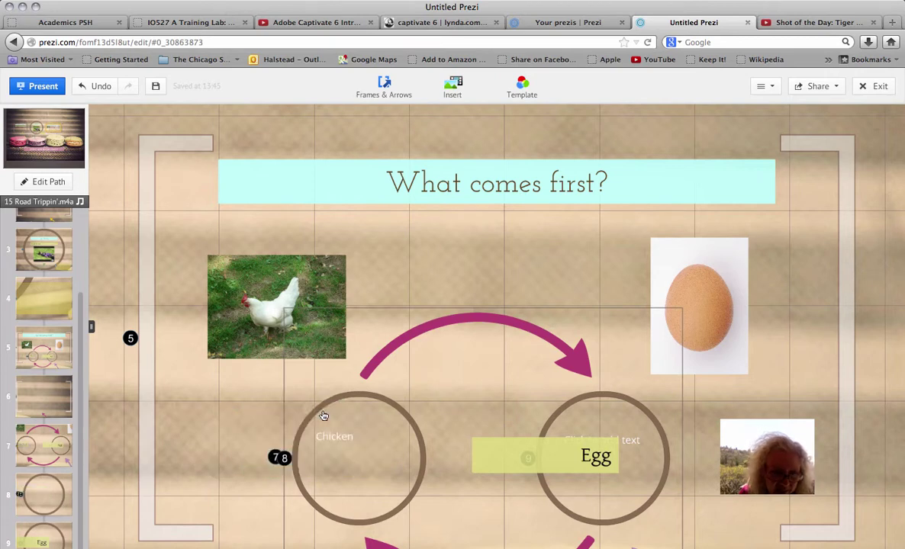
pyautogui.click(569, 454)
pyautogui.click(572, 414)
pyautogui.click(611, 443)
pyautogui.write('Egg')
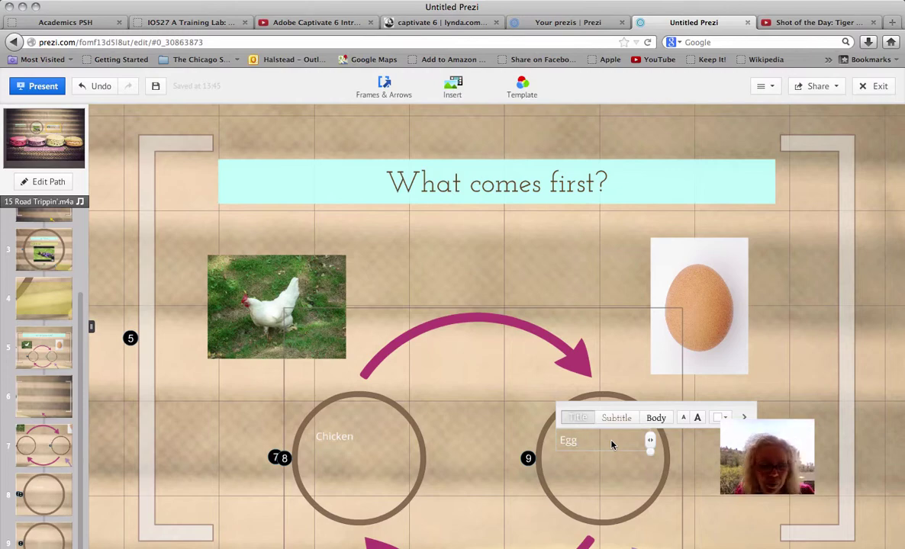
pyautogui.click(43, 411)
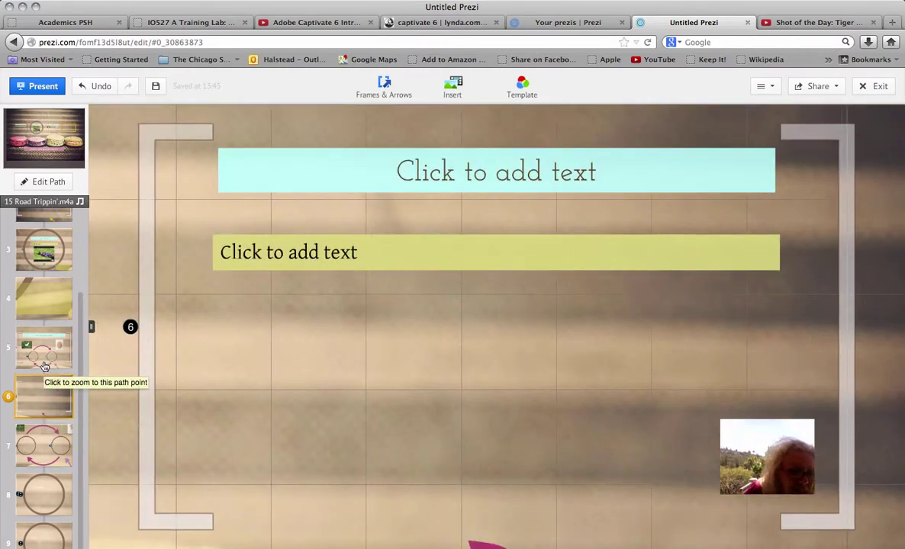
pyautogui.click(44, 299)
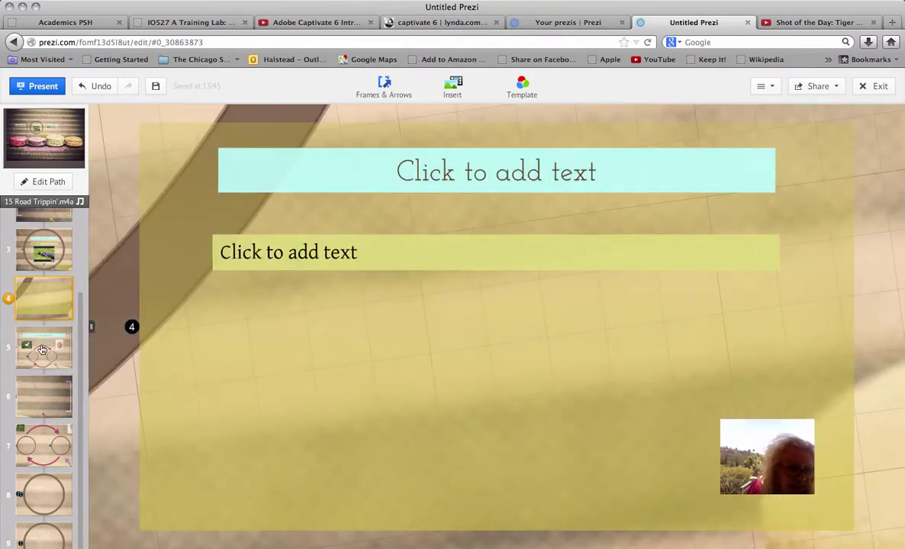
pyautogui.click(42, 353)
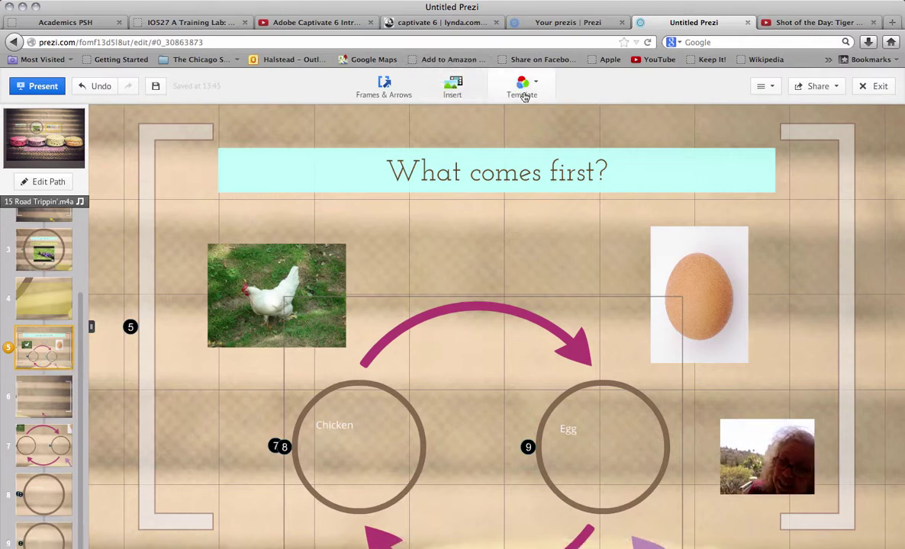
pyautogui.click(472, 92)
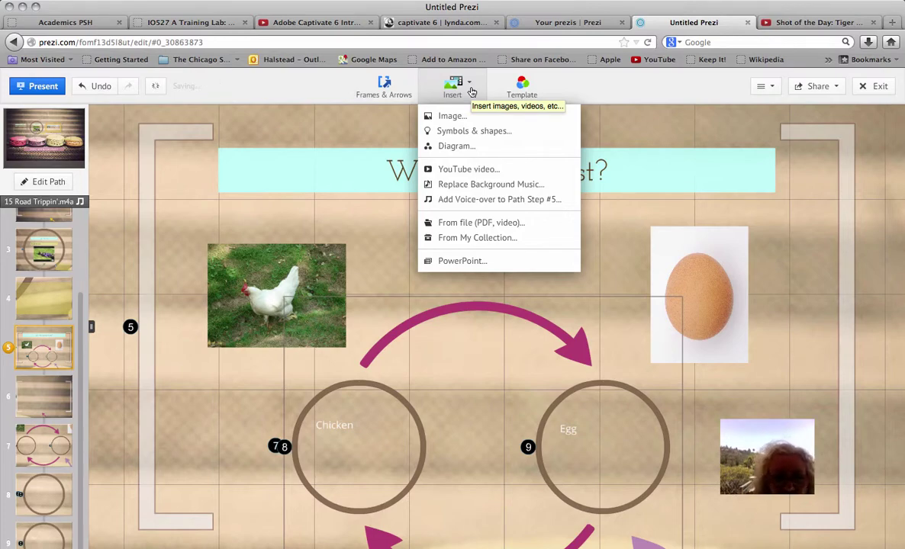
# - Start adding a voice-over to path step 3, the Tiger Woods frame, and browse from Documents through The Chicago School to Summer 1 2013
pyautogui.click(52, 252)
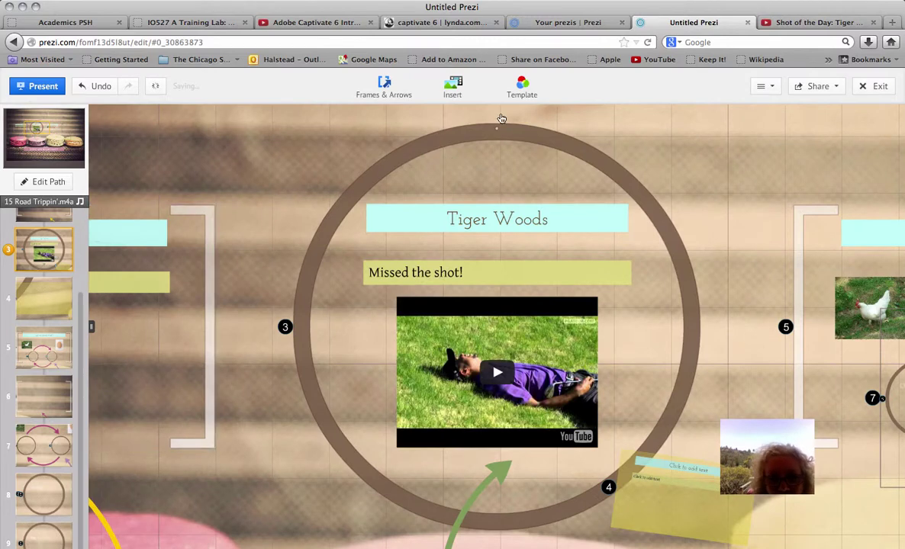
pyautogui.click(453, 85)
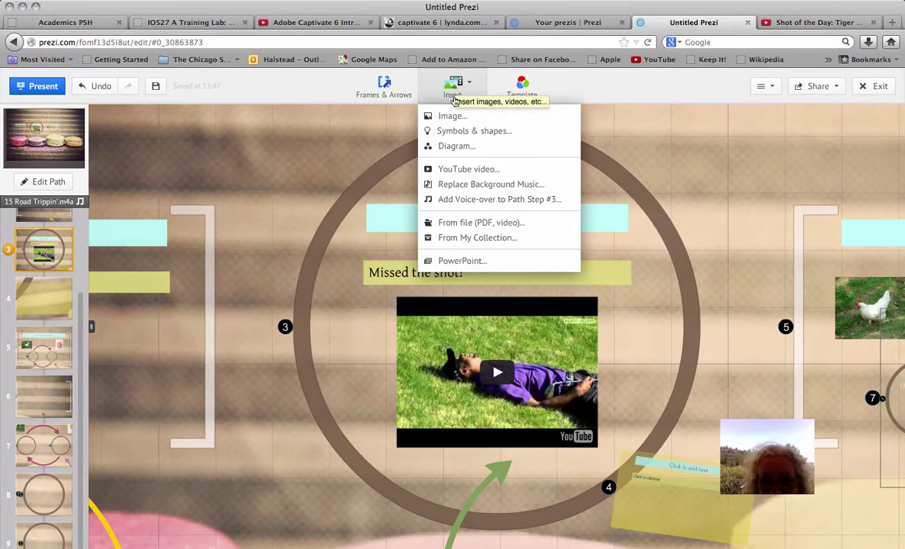
pyautogui.click(457, 200)
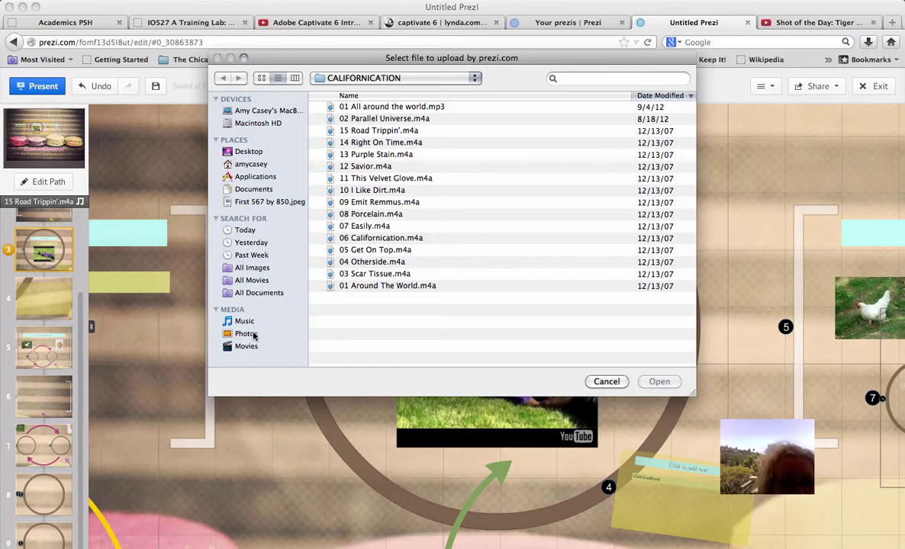
pyautogui.click(277, 191)
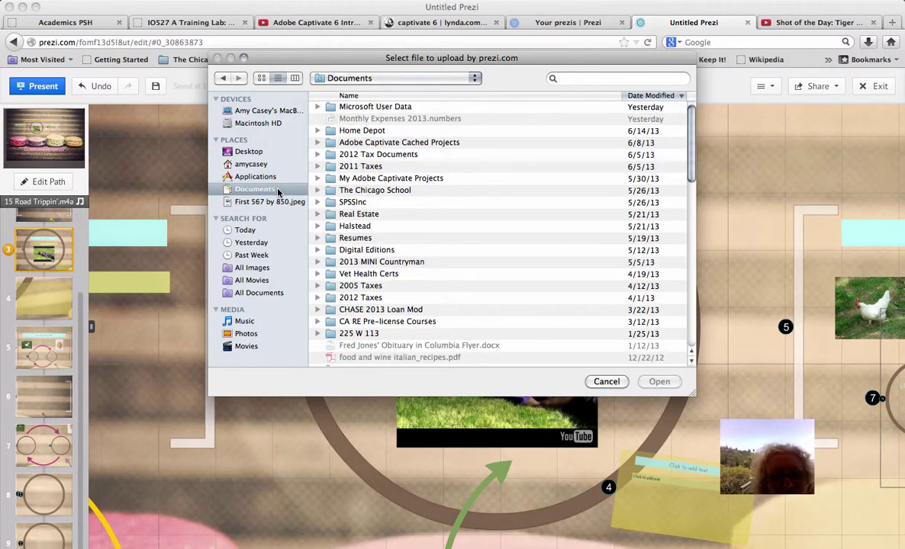
pyautogui.doubleClick(330, 189)
pyautogui.doubleClick(341, 108)
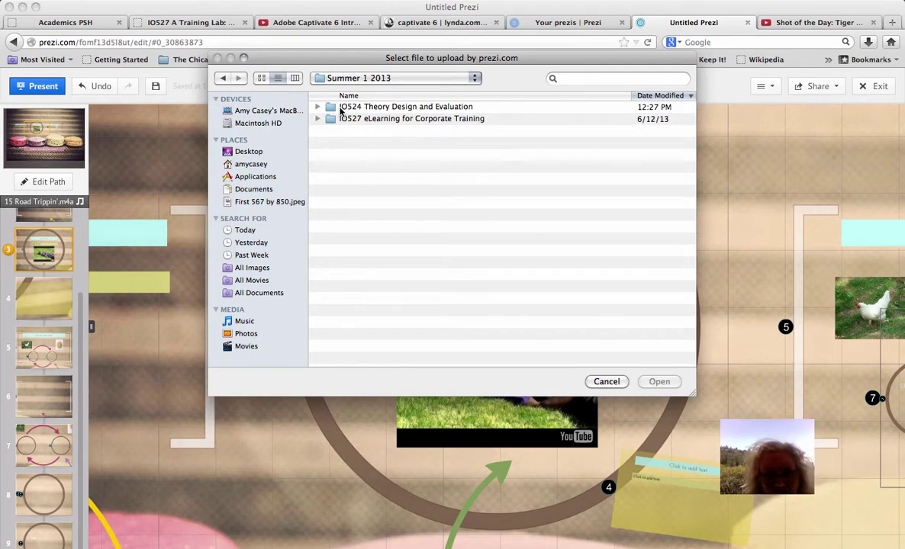
pyautogui.doubleClick(341, 108)
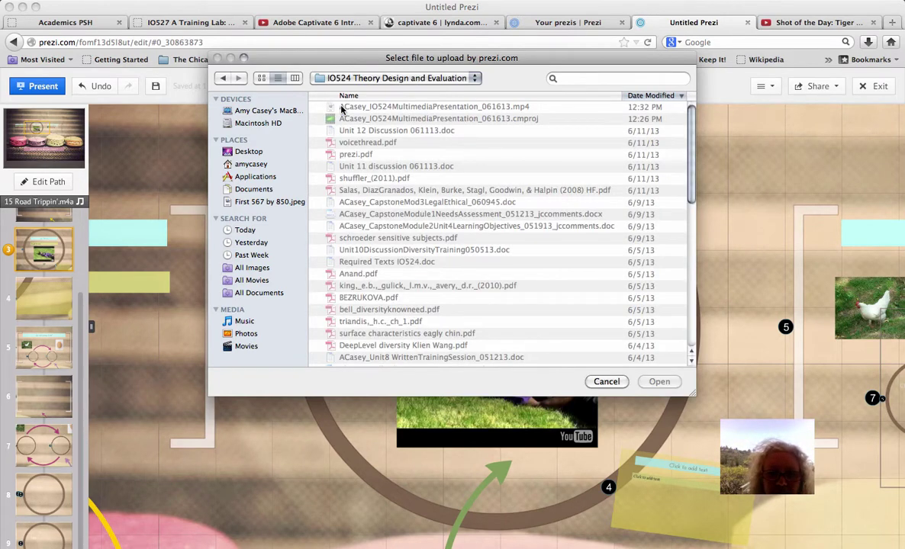
pyautogui.click(690, 321)
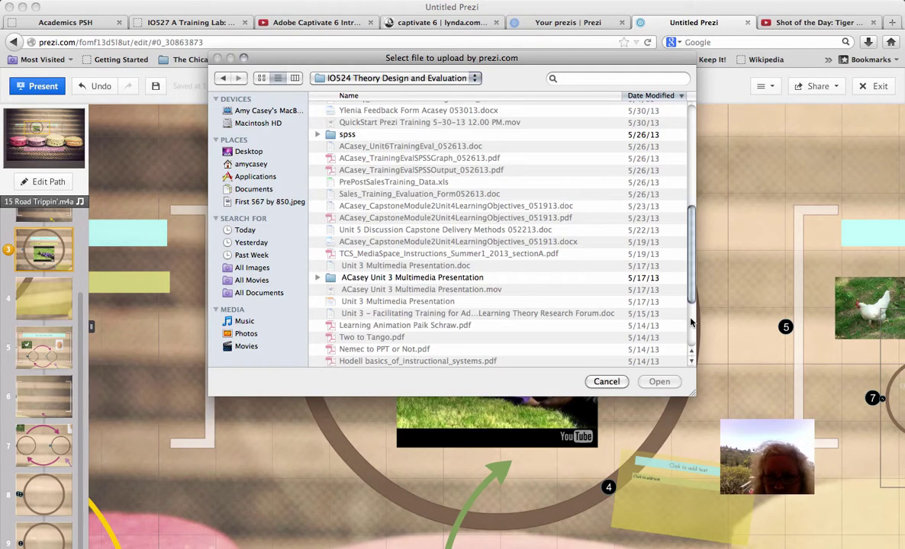
pyautogui.doubleClick(511, 278)
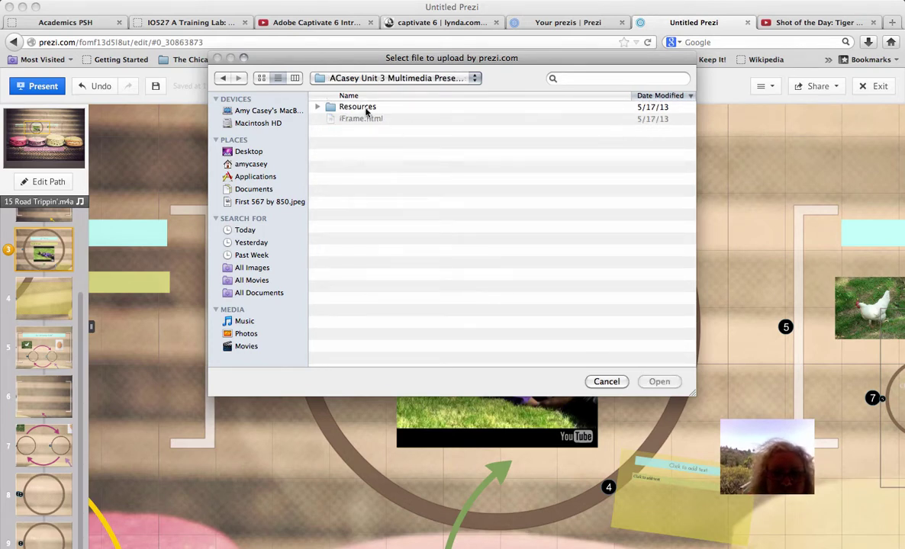
pyautogui.doubleClick(344, 107)
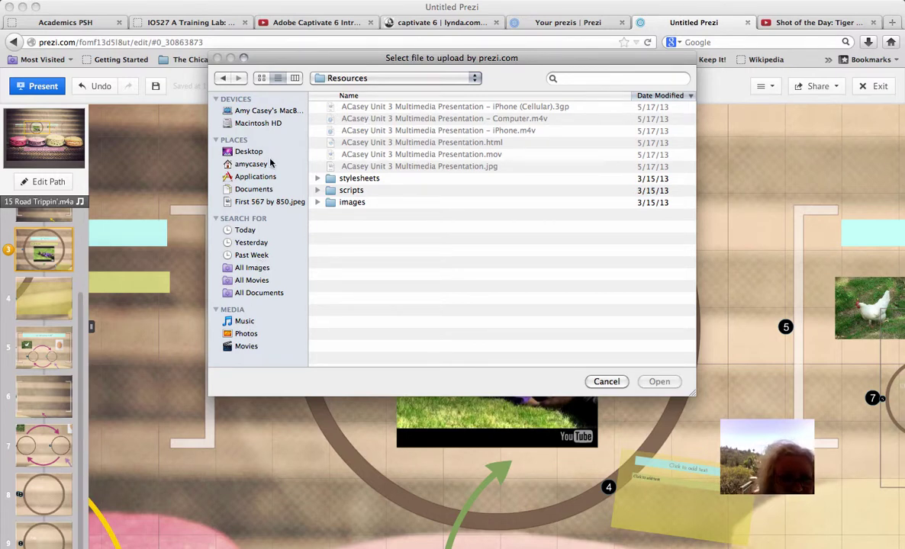
pyautogui.click(222, 78)
pyautogui.click(222, 78)
pyautogui.click(222, 79)
# - Choose goplay.mp3 from the prezi folder inside IO527 eLearning for Corporate Training as the voice-over for path step 3
pyautogui.doubleClick(332, 118)
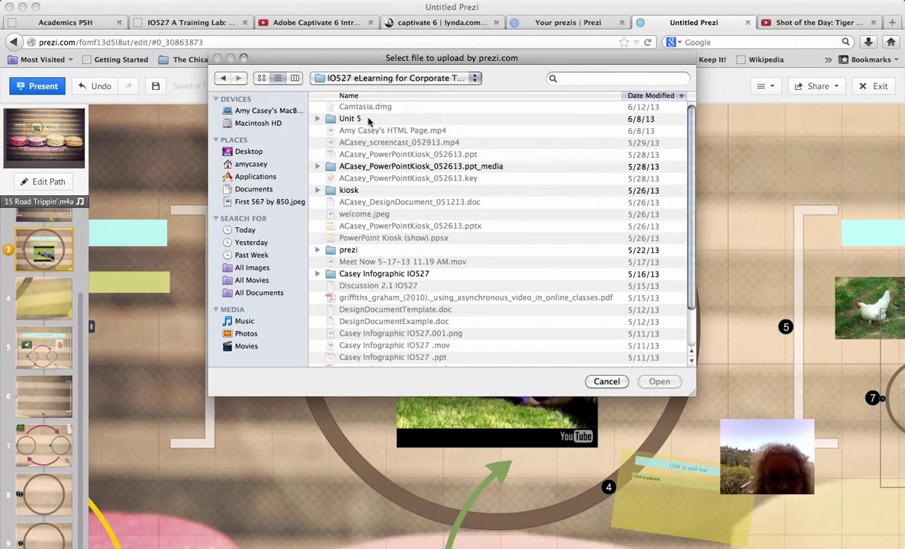
pyautogui.doubleClick(346, 250)
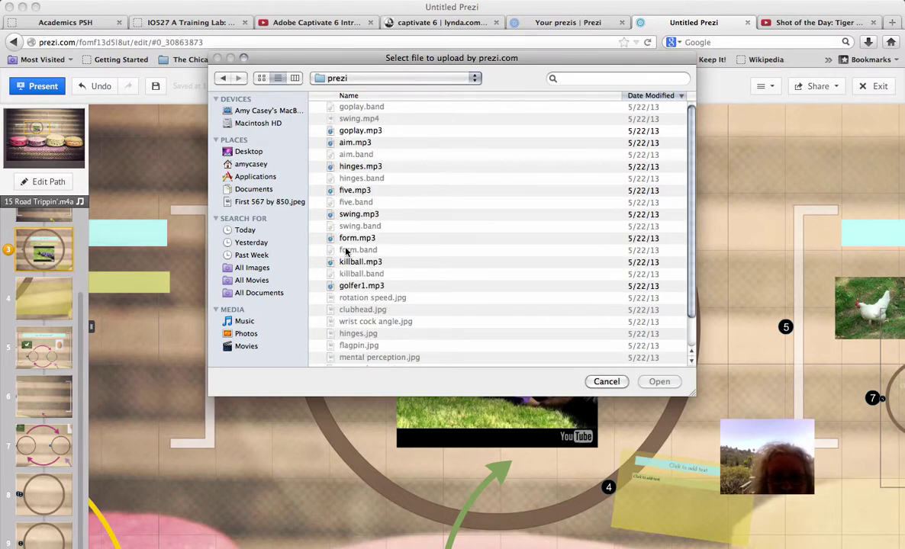
pyautogui.click(381, 132)
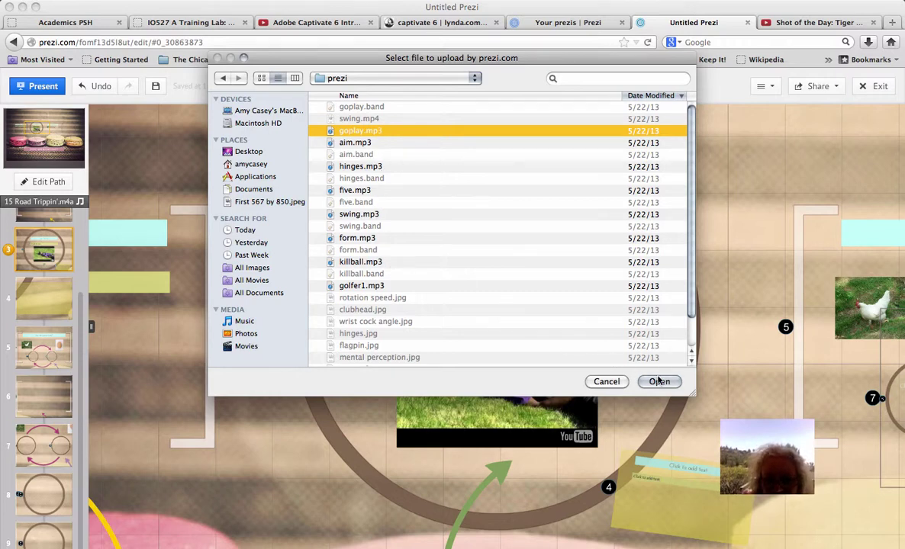
pyautogui.click(661, 383)
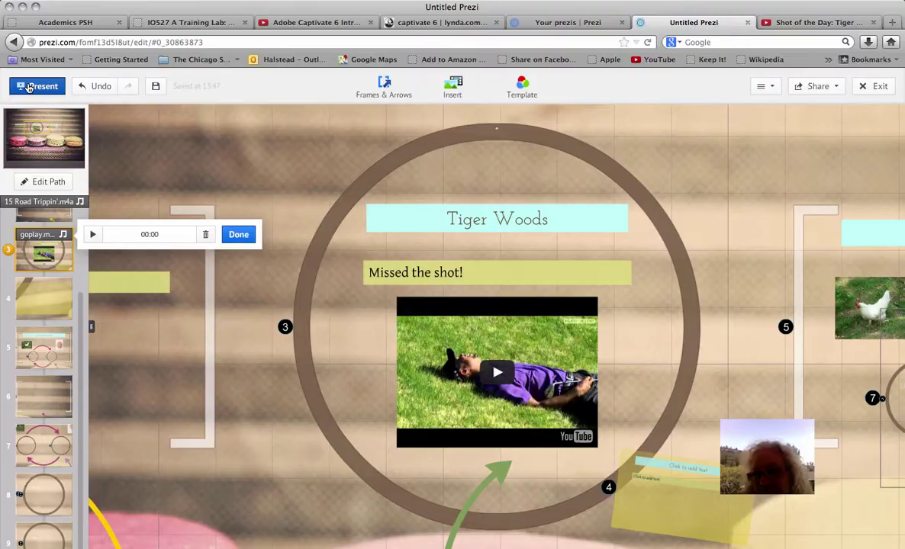
# - Start presenting the prezi in full screen and allow keyboard controls
pyautogui.click(28, 88)
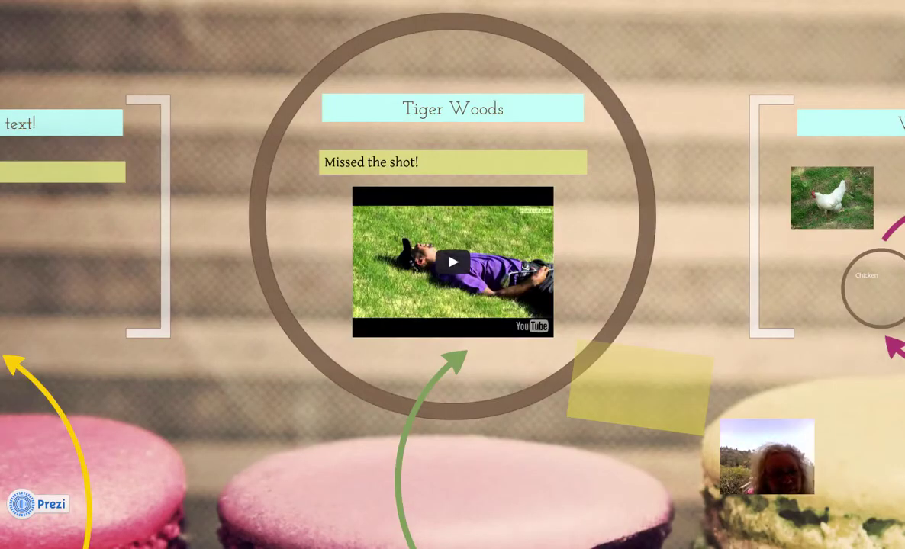
pyautogui.press('Right')
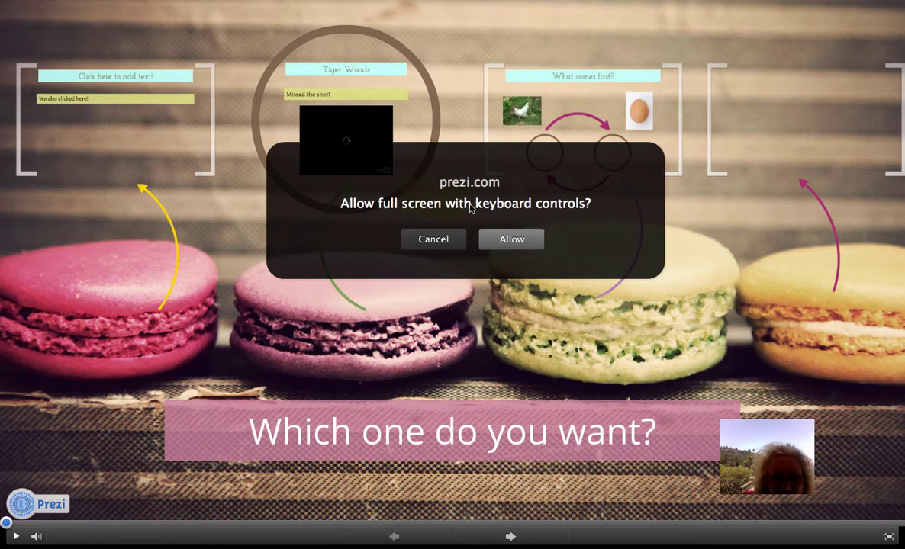
pyautogui.click(511, 241)
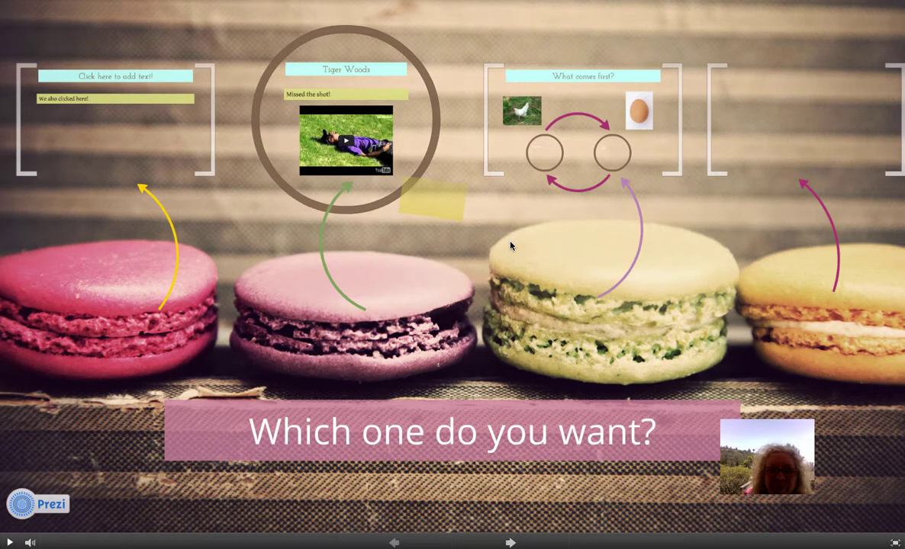
# - Advance the presentation to the Tiger Woods frame, raise the sound volume and play the embedded YouTube video
pyautogui.click(510, 543)
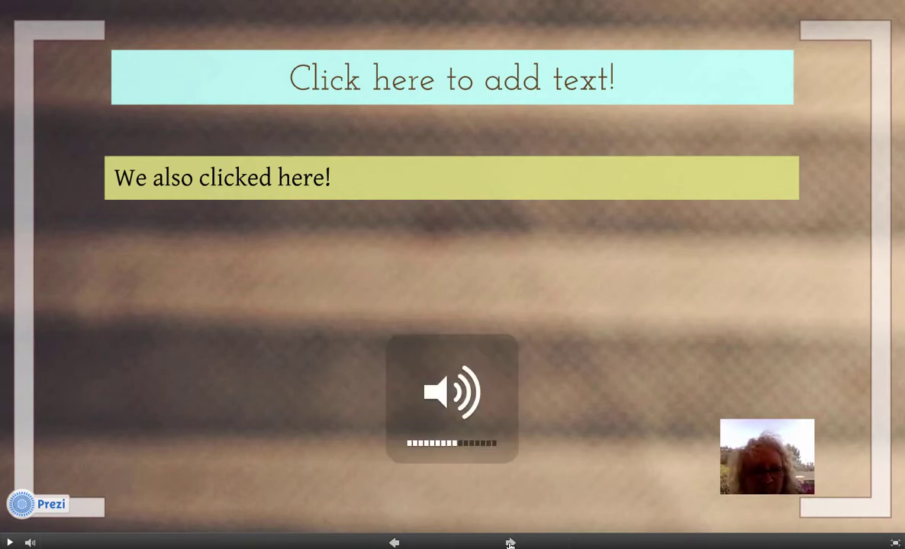
pyautogui.click(510, 543)
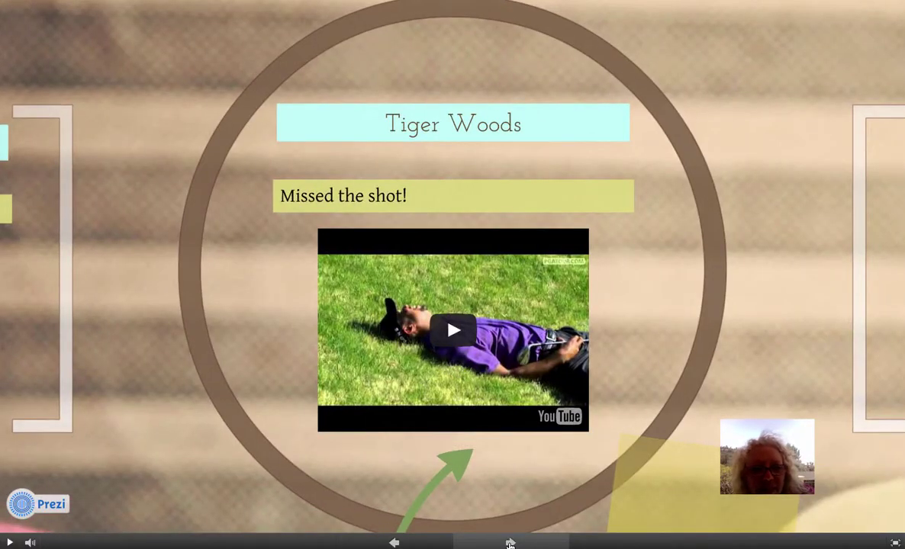
pyautogui.press('XF86AudioRaiseVolume')
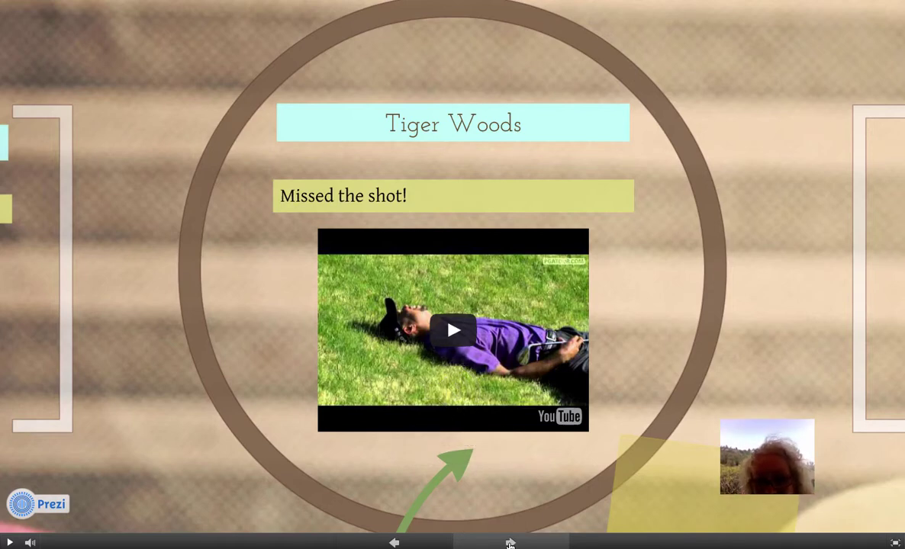
pyautogui.moveTo(449, 373)
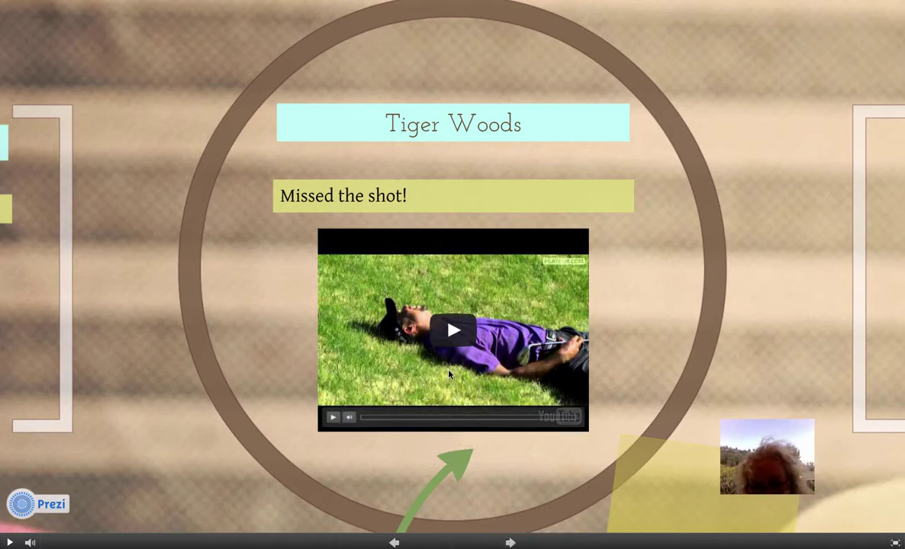
pyautogui.click(452, 331)
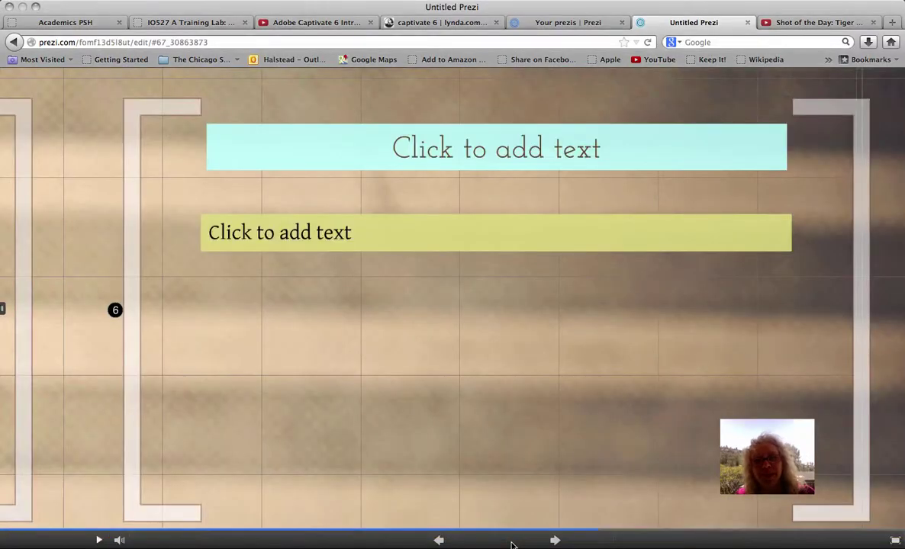
# - Exit the presentation to the editor, return to the overview of the whole prezi and review the available insert options
pyautogui.press('Escape')
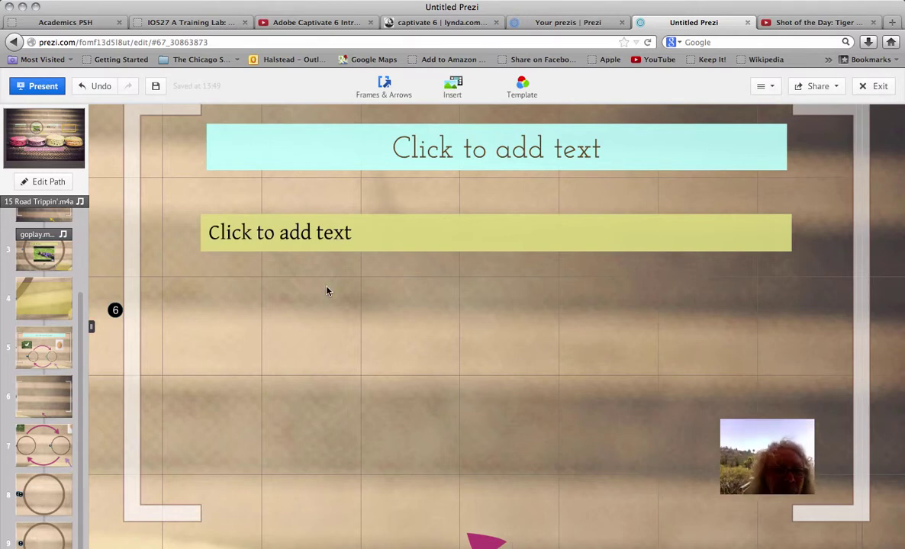
pyautogui.click(76, 120)
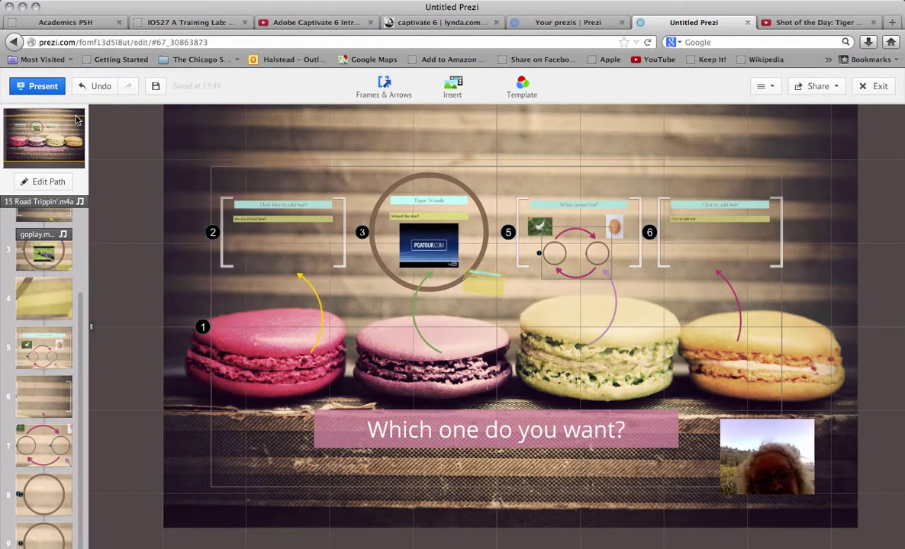
pyautogui.click(455, 87)
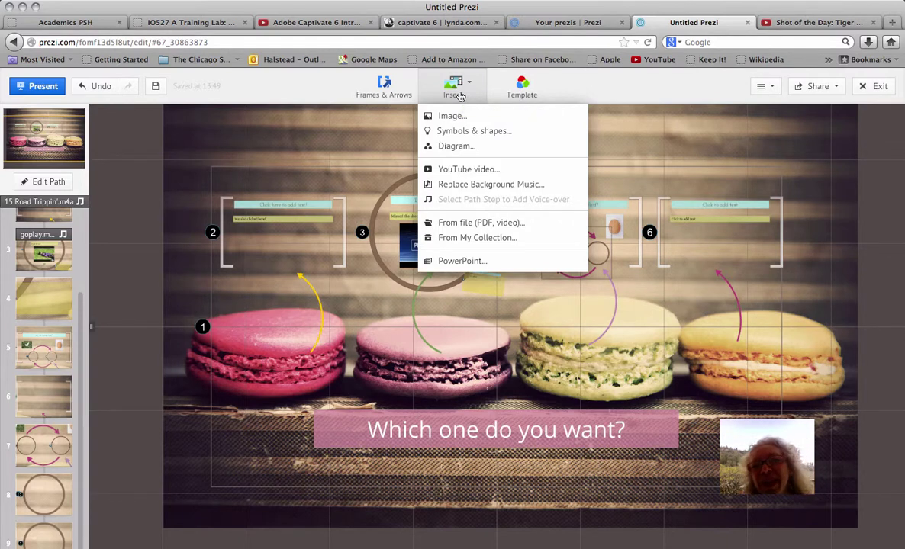
pyautogui.click(713, 92)
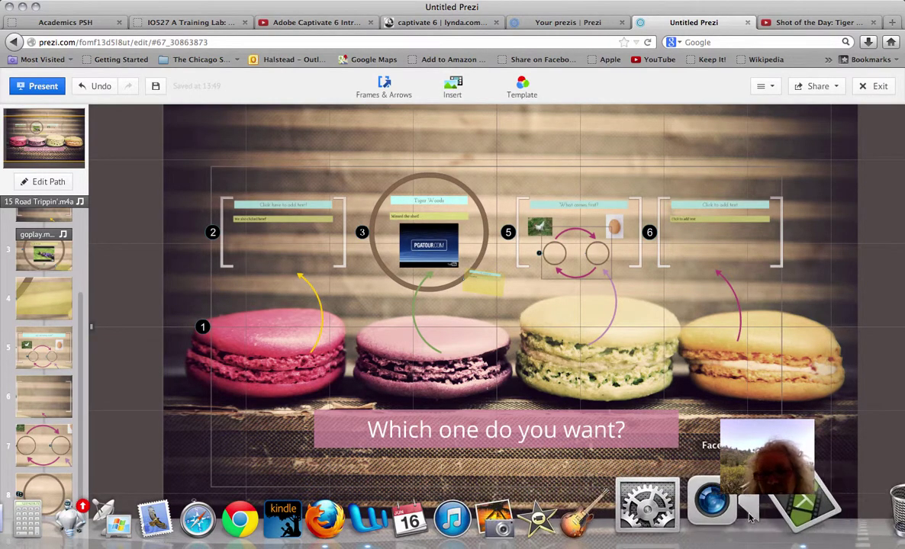
# - Switch to Camtasia 2 and bring up its untitled project window
pyautogui.moveTo(786, 538)
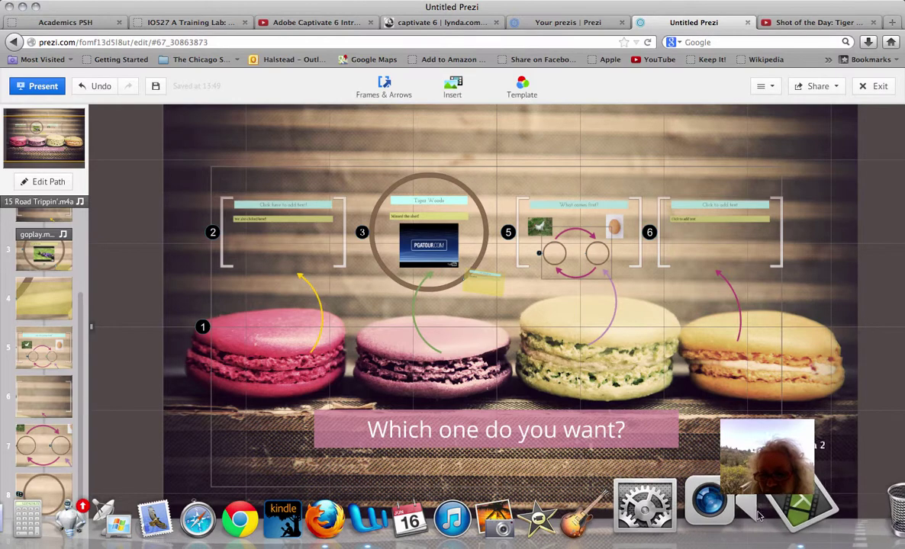
pyautogui.click(777, 513)
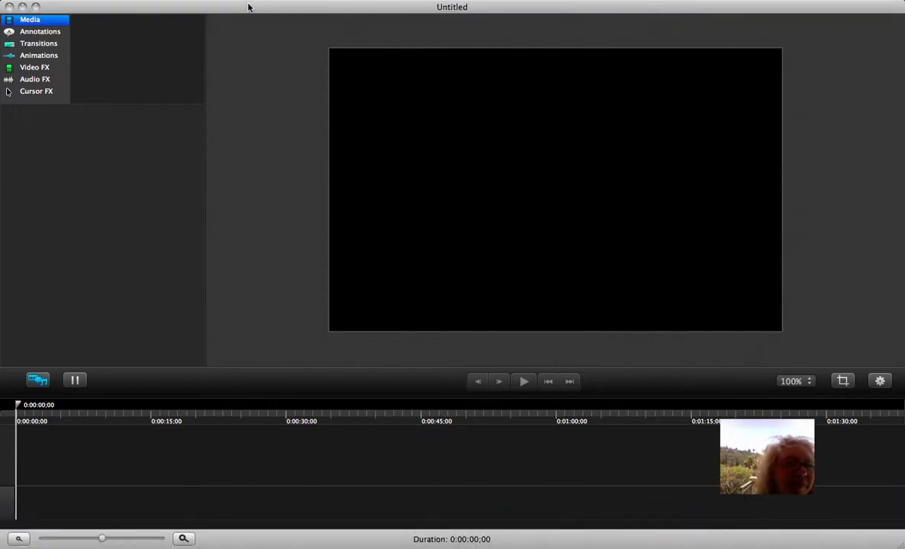
pyautogui.click(107, 0)
pyautogui.press('Escape')
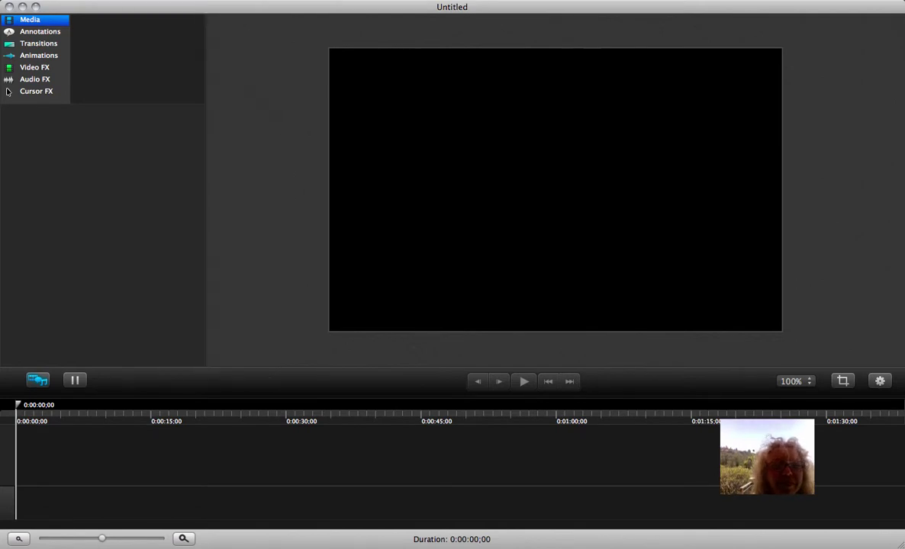